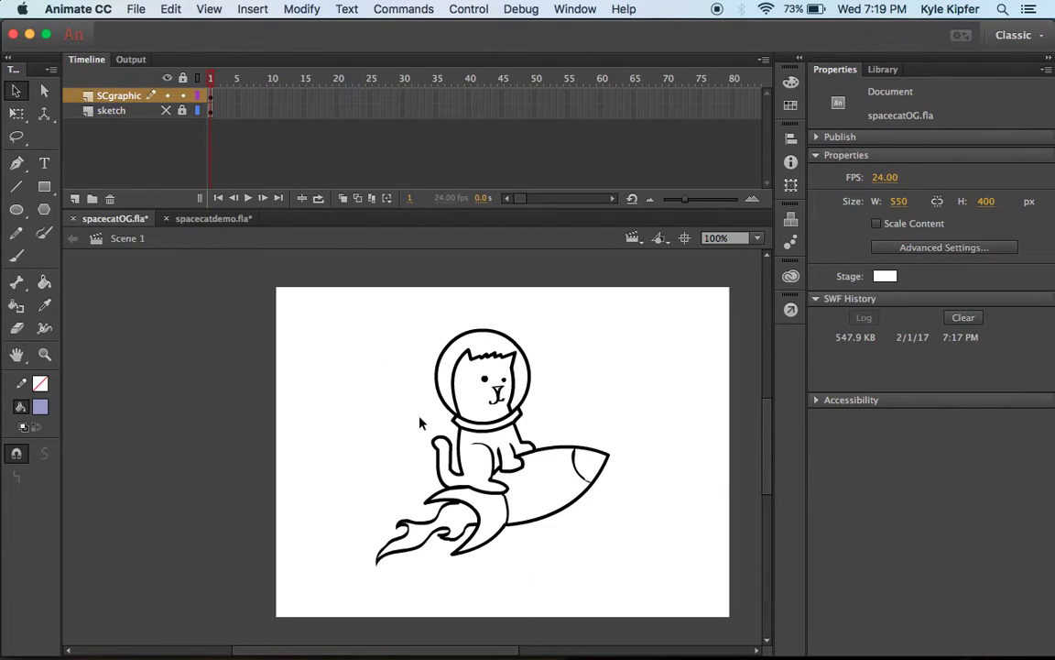
# Drag the scanned sketch bitmap off the stage and delete the sketch layer, leaving SCgraphic
pyautogui.click(211, 95)
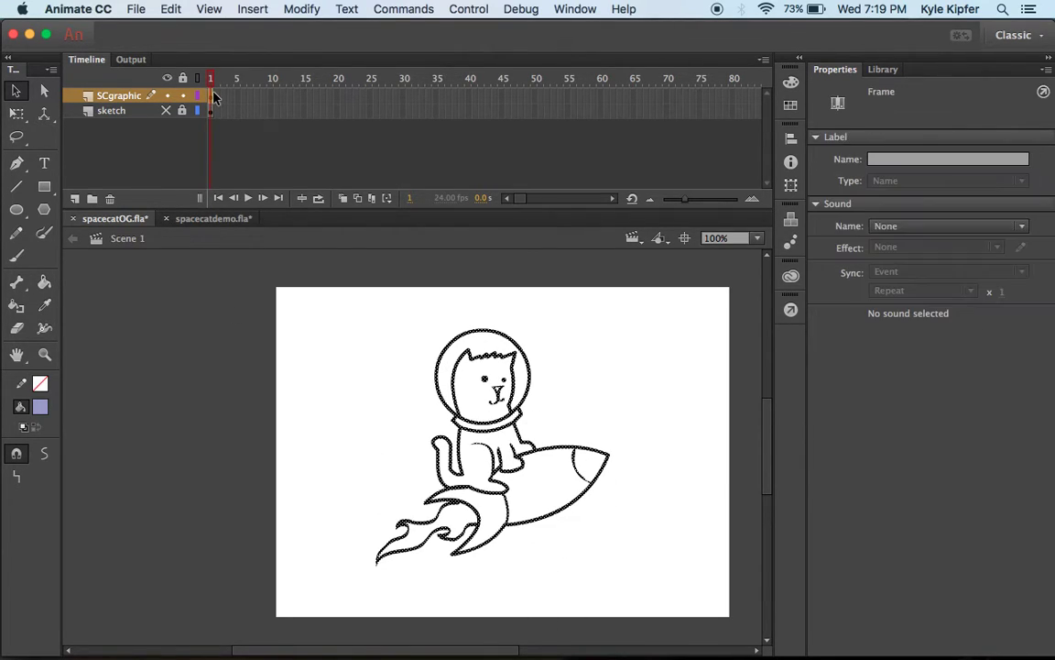
pyautogui.click(166, 110)
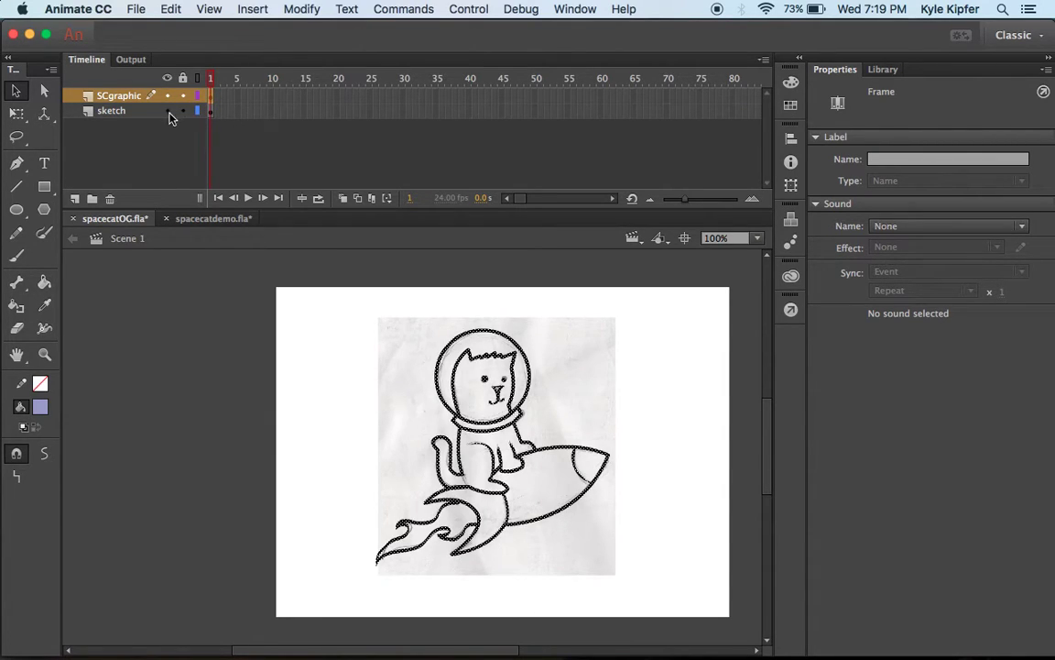
pyautogui.click(403, 414)
pyautogui.moveTo(403, 414)
pyautogui.mouseDown()
pyautogui.moveTo(122, 405)
pyautogui.moveTo(64, 377)
pyautogui.mouseUp()
pyautogui.moveTo(183, 448)
pyautogui.mouseDown()
pyautogui.moveTo(135, 424)
pyautogui.moveTo(152, 409)
pyautogui.mouseUp()
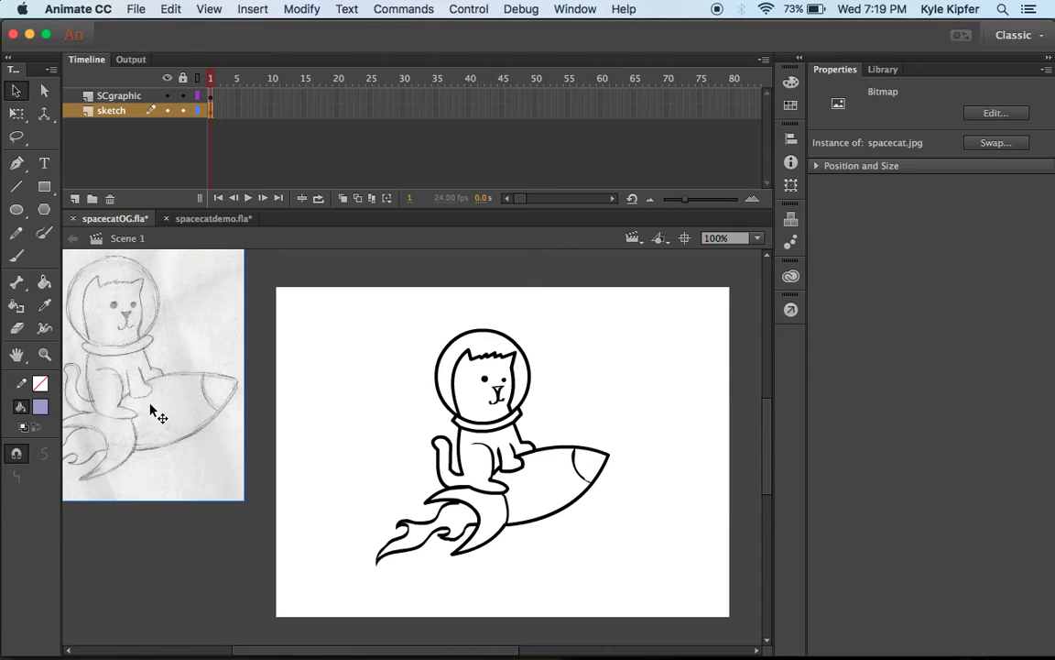
pyautogui.rightClick(114, 110)
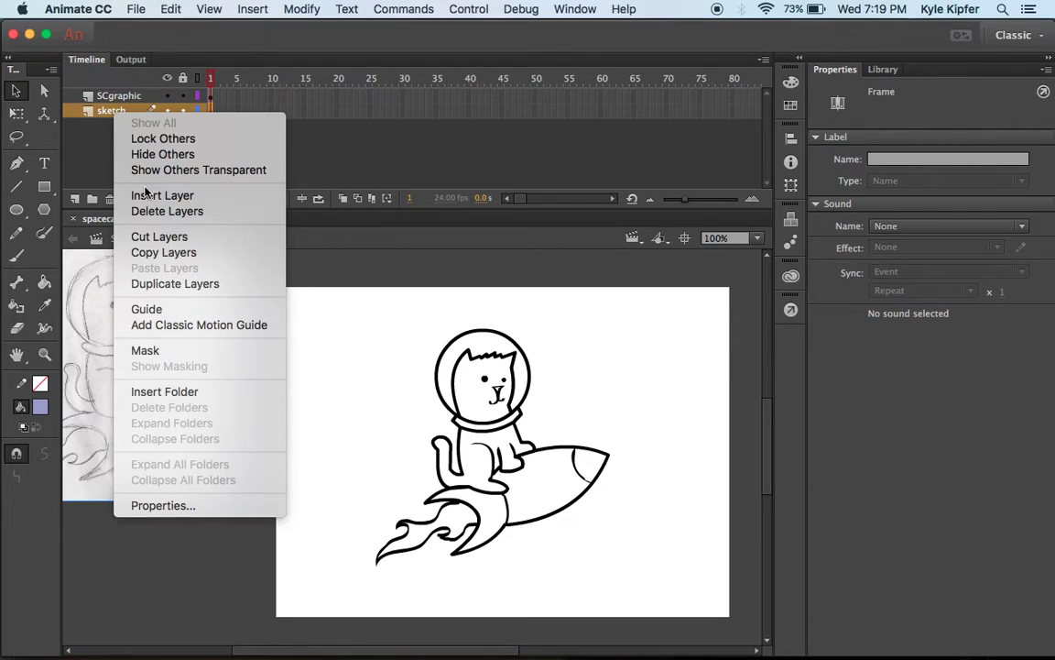
pyautogui.click(180, 211)
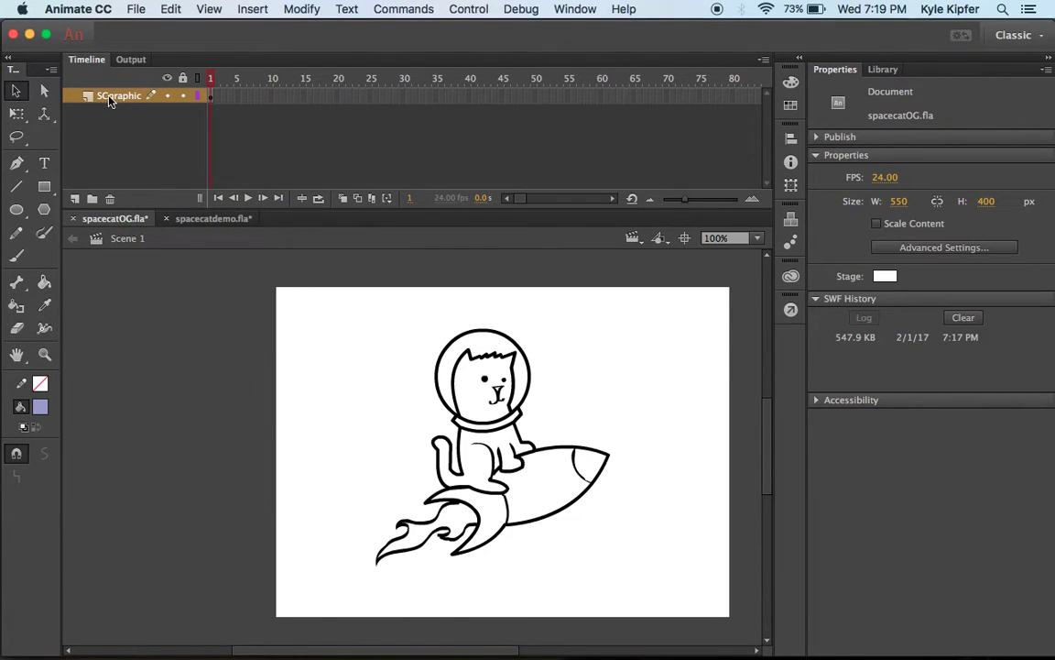
pyautogui.click(211, 102)
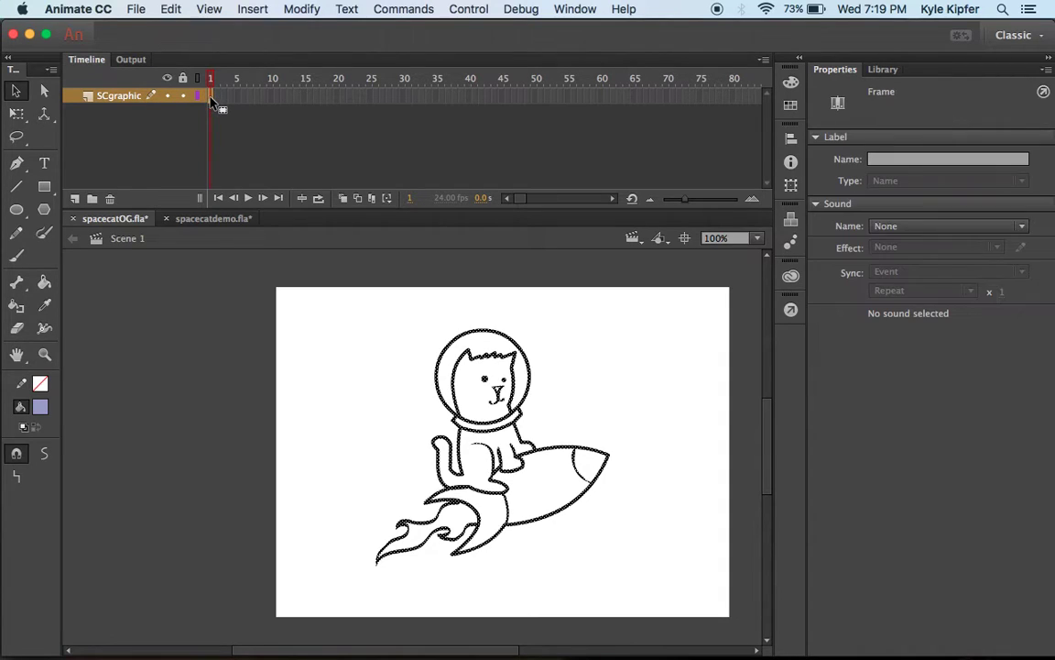
pyautogui.click(213, 219)
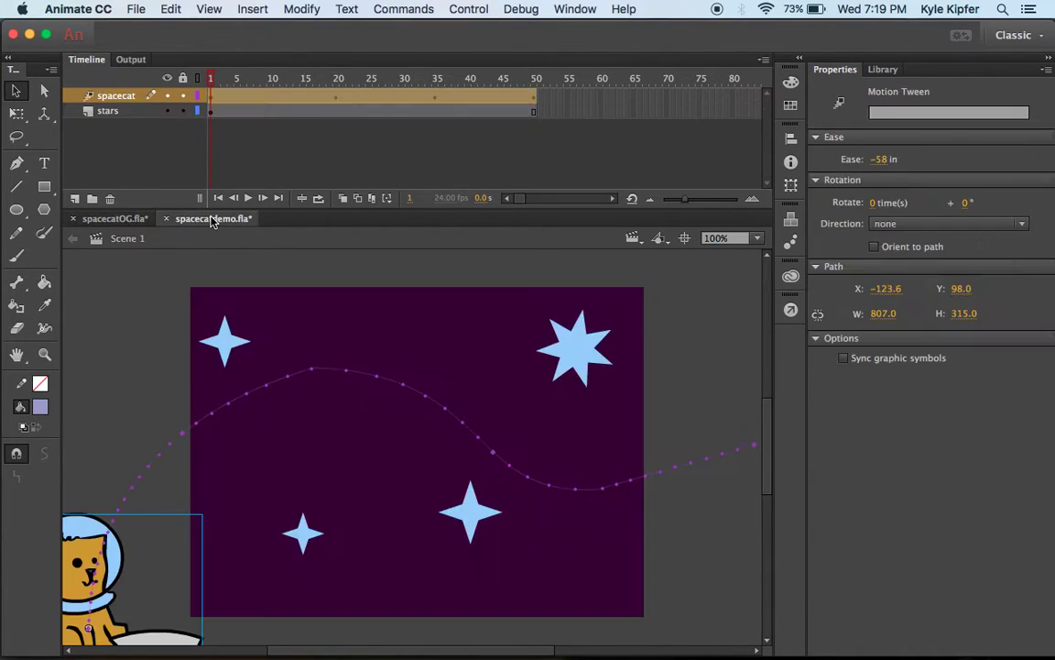
pyautogui.press('super+Return')
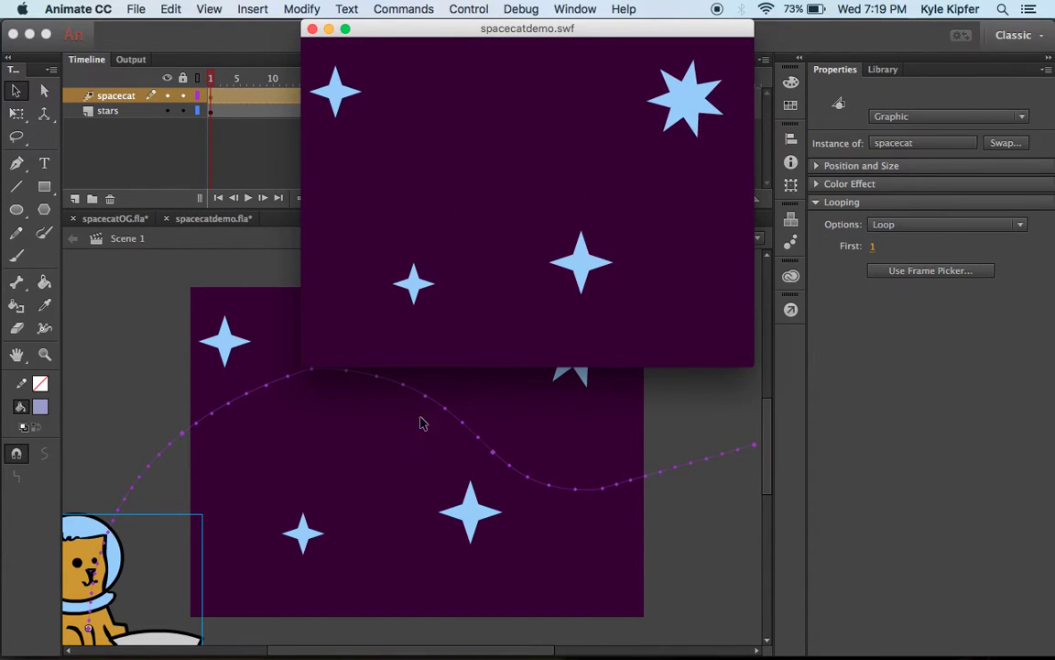
pyautogui.click(311, 29)
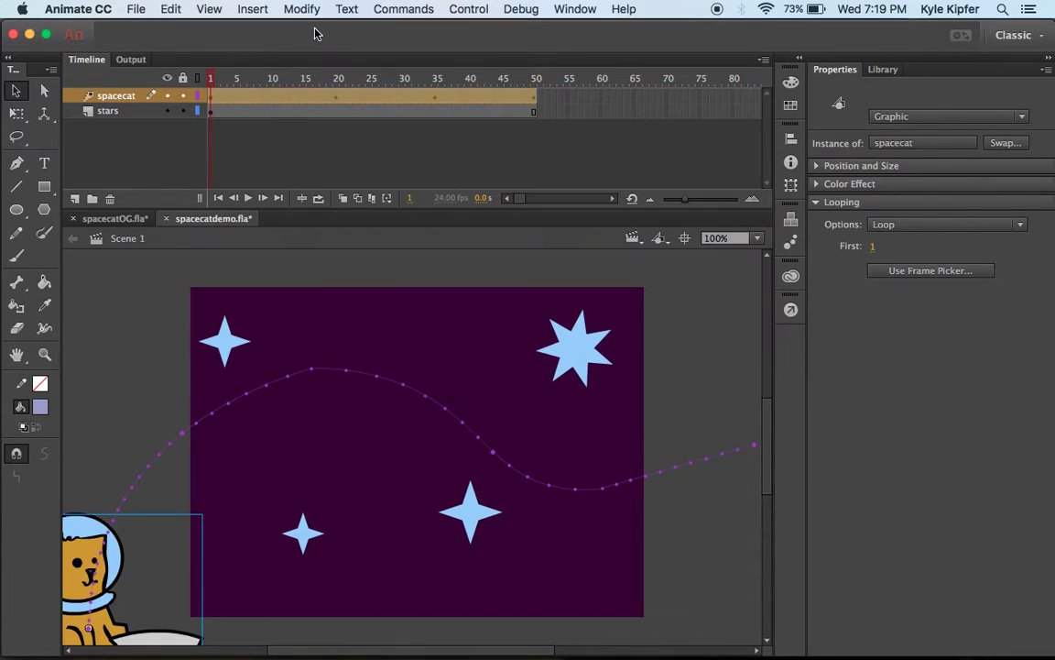
pyautogui.click(115, 219)
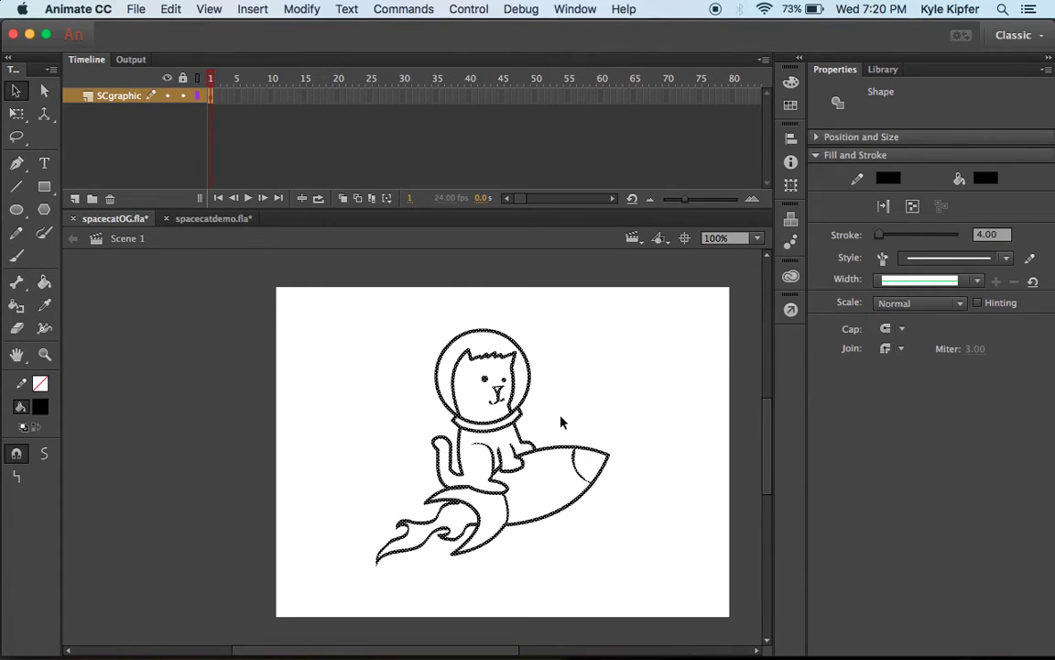
# Fill the cat's face, body and tail with orange #FF9933 using the Paint Bucket
pyautogui.click(337, 420)
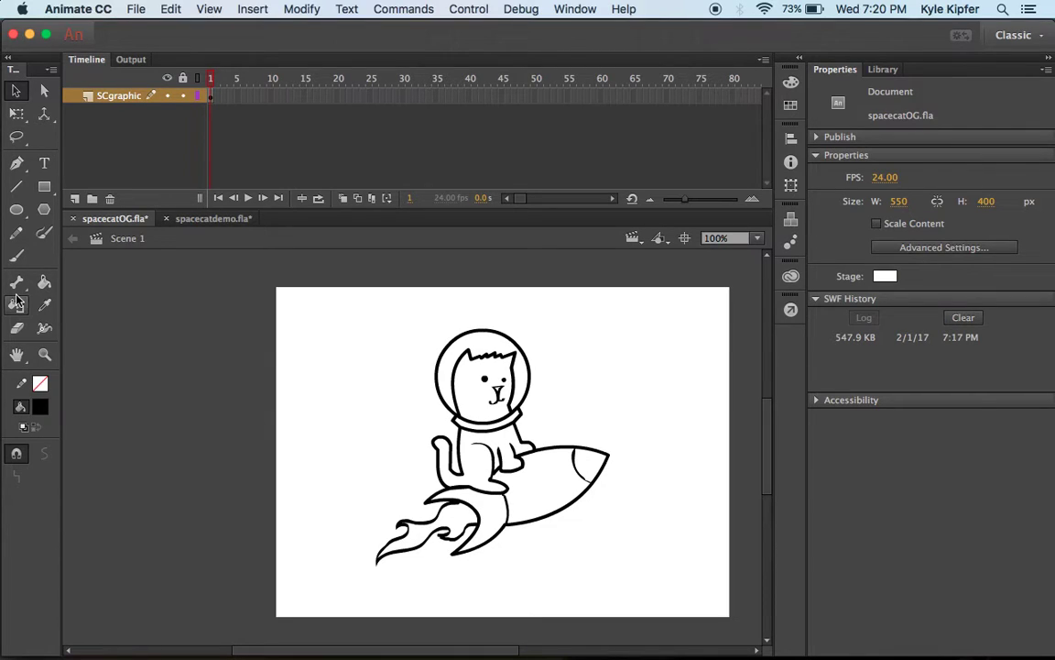
pyautogui.click(44, 282)
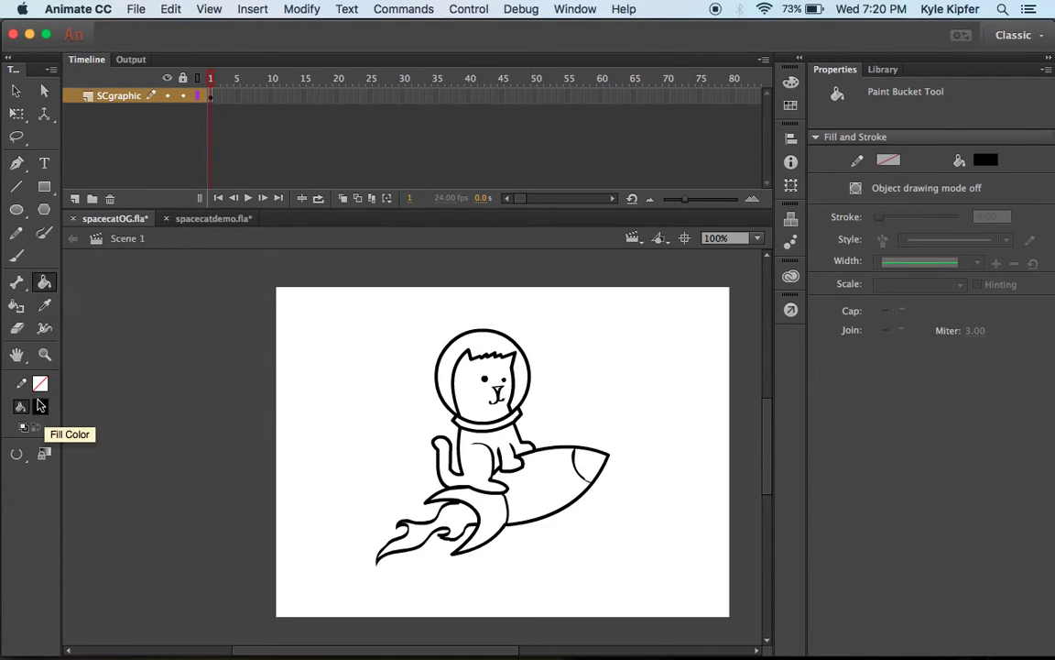
pyautogui.click(40, 407)
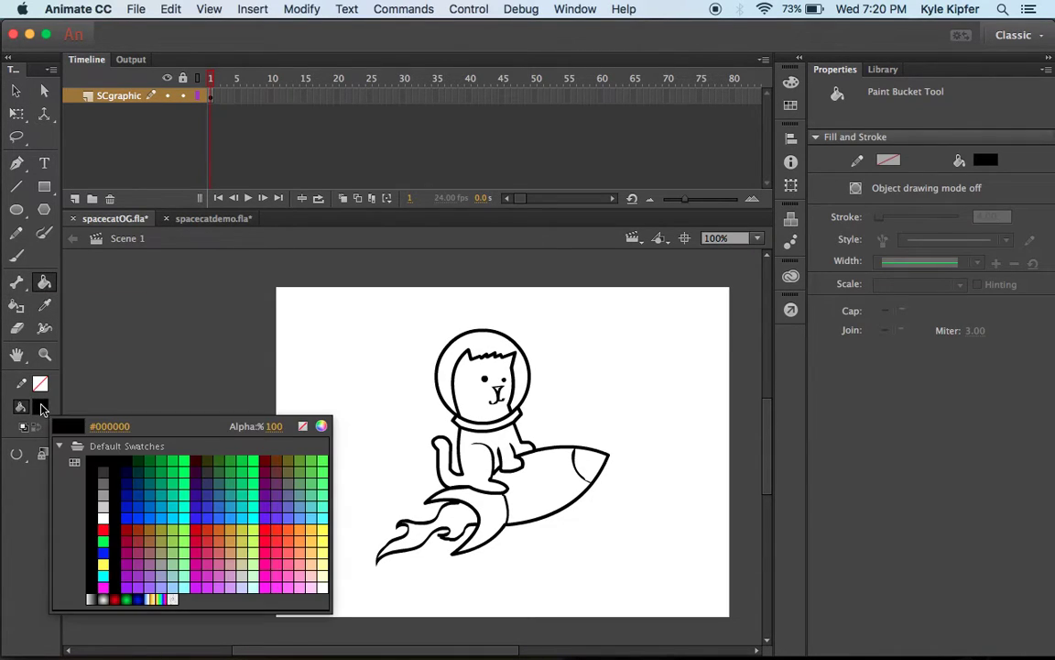
pyautogui.click(303, 536)
pyautogui.click(475, 409)
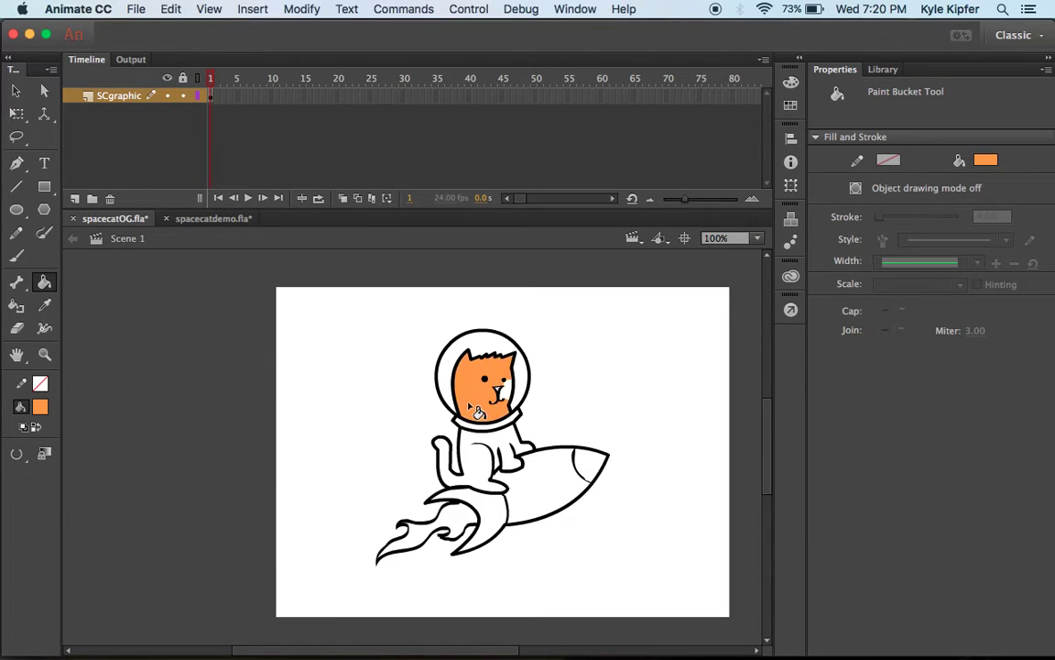
pyautogui.click(486, 460)
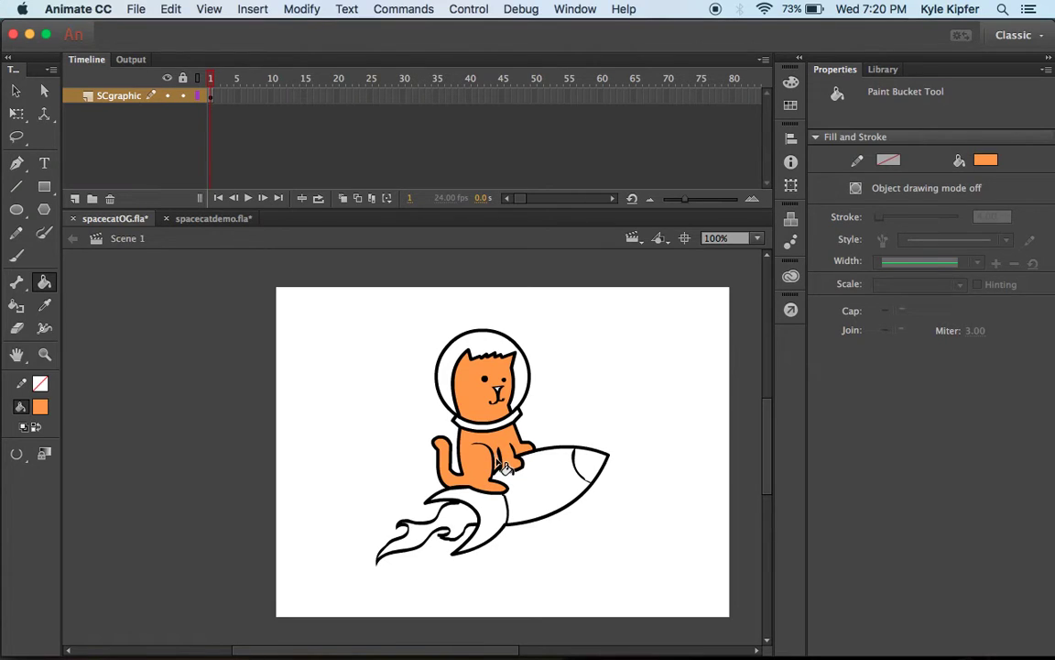
# Fill the inside of the helmet light cyan and set Gap Size to Close Large Gaps
pyautogui.click(42, 407)
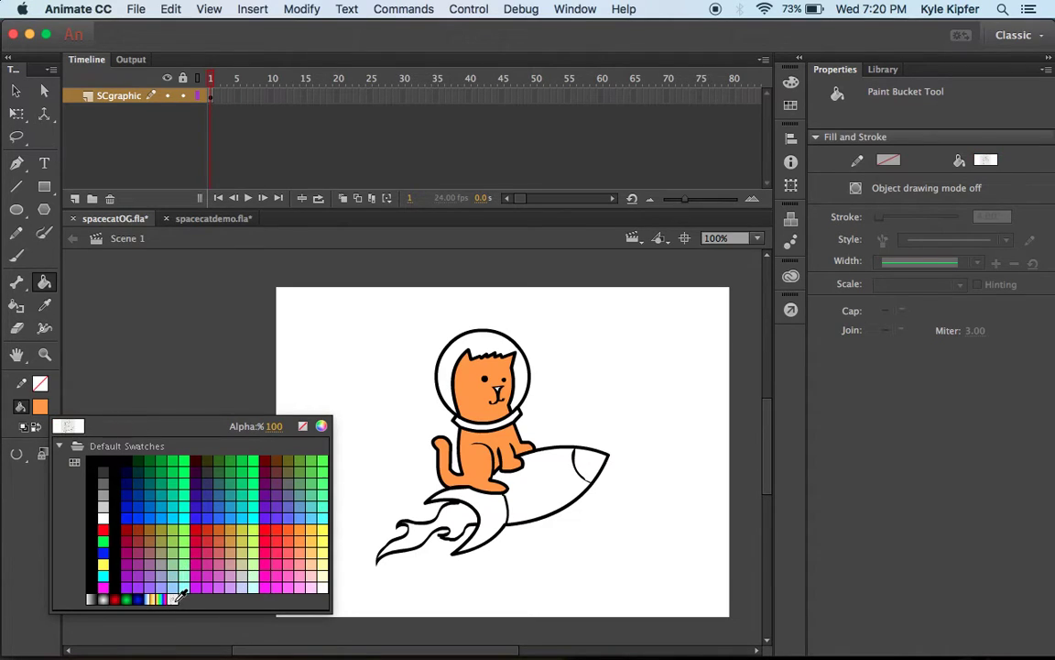
pyautogui.click(161, 522)
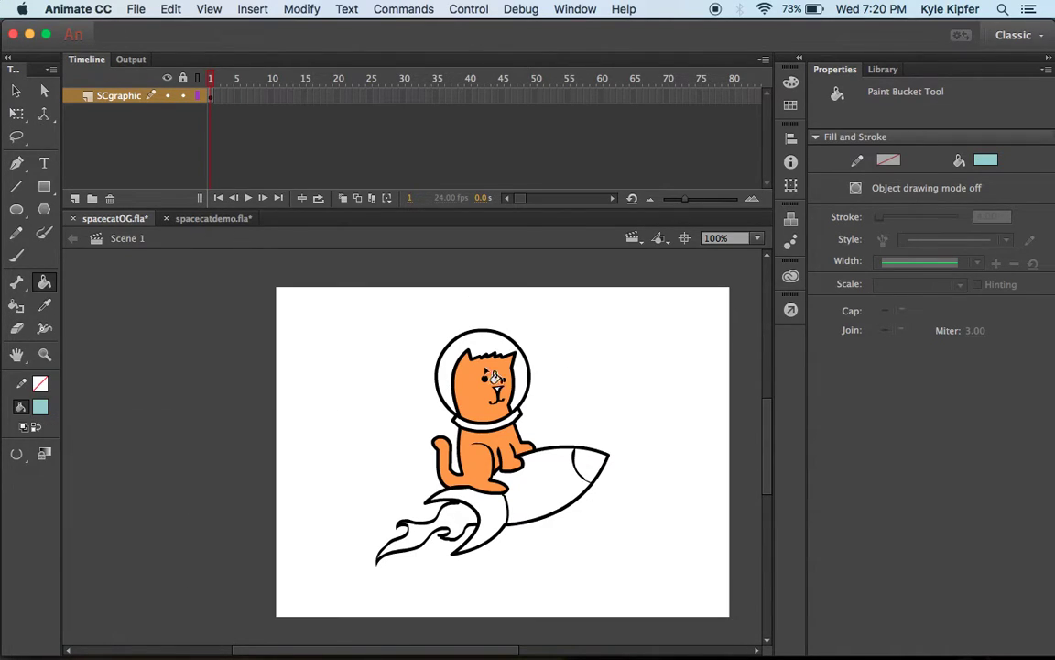
pyautogui.click(521, 376)
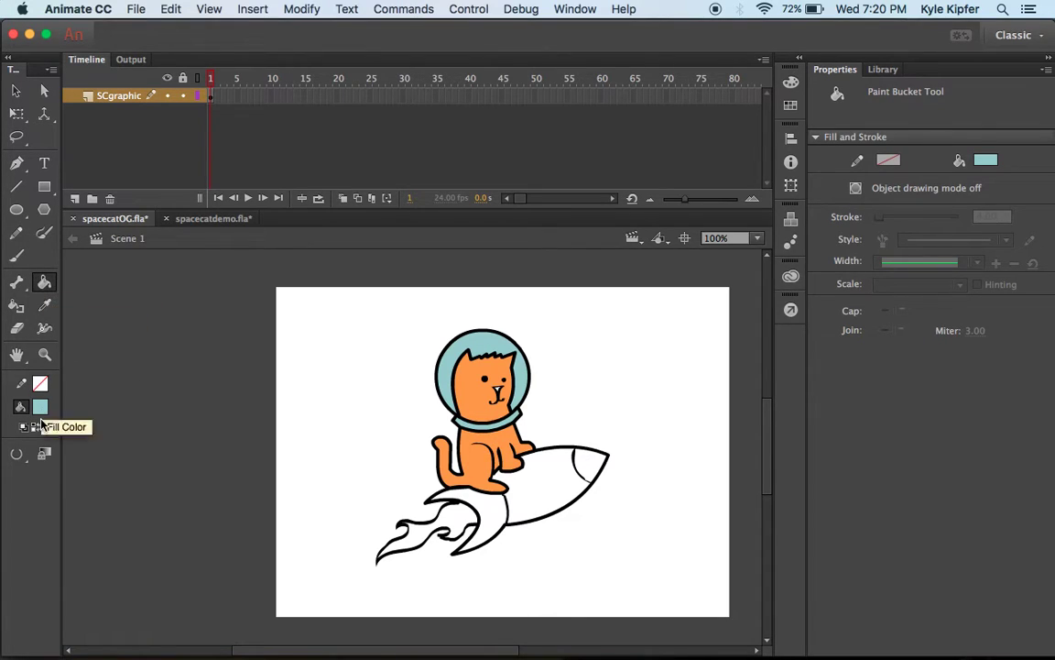
pyautogui.click(16, 456)
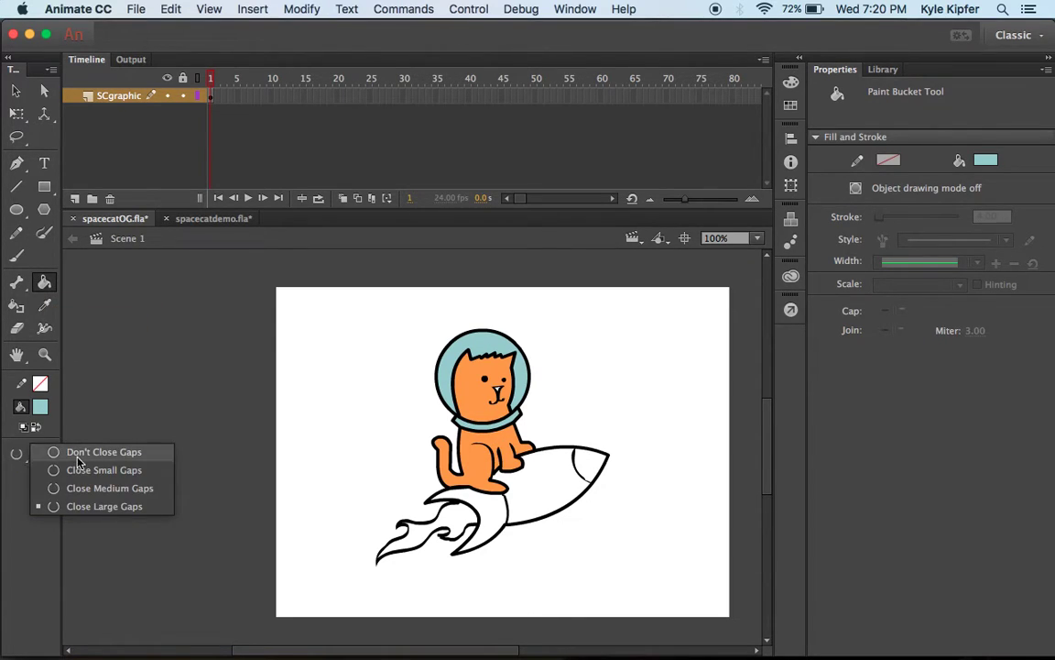
pyautogui.click(79, 507)
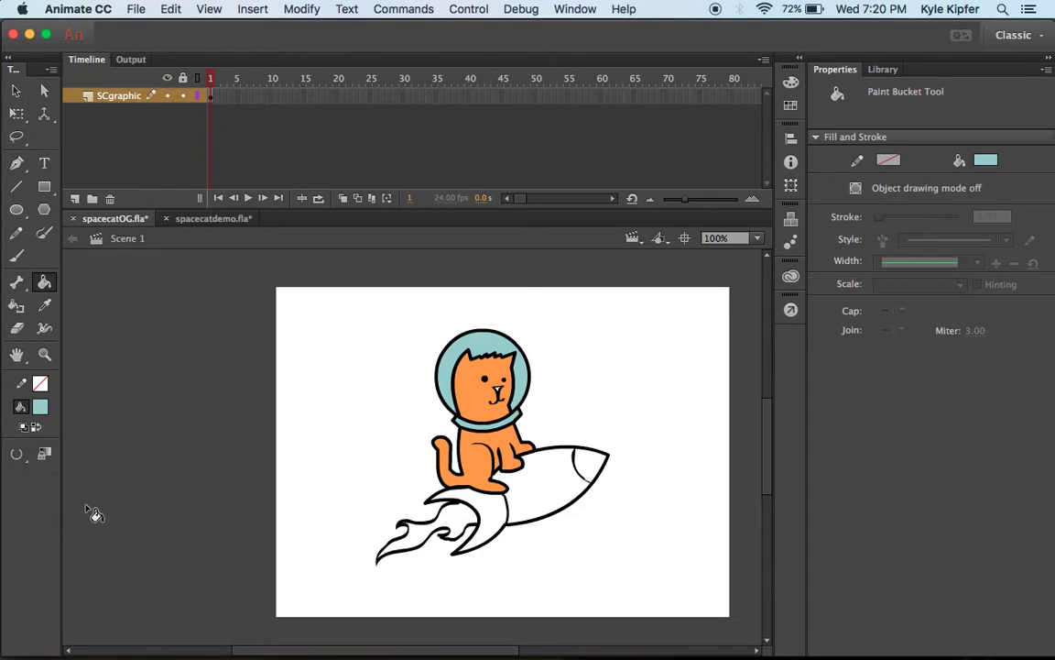
# Fill the rocket's tail fin and nose cone dark red #993333
pyautogui.click(40, 408)
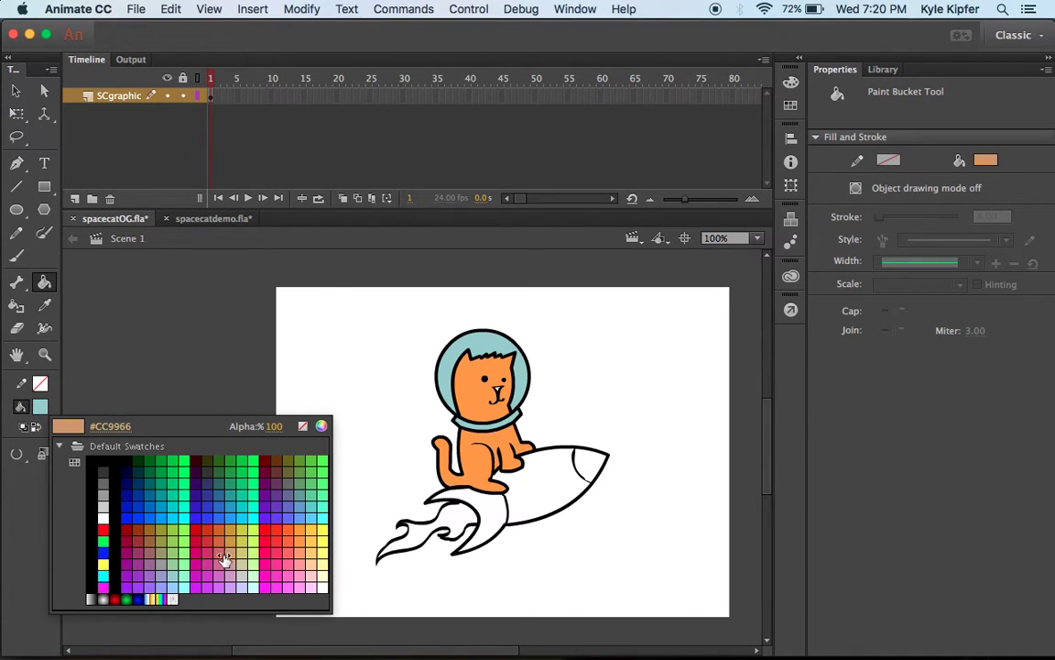
pyautogui.click(224, 558)
pyautogui.click(41, 409)
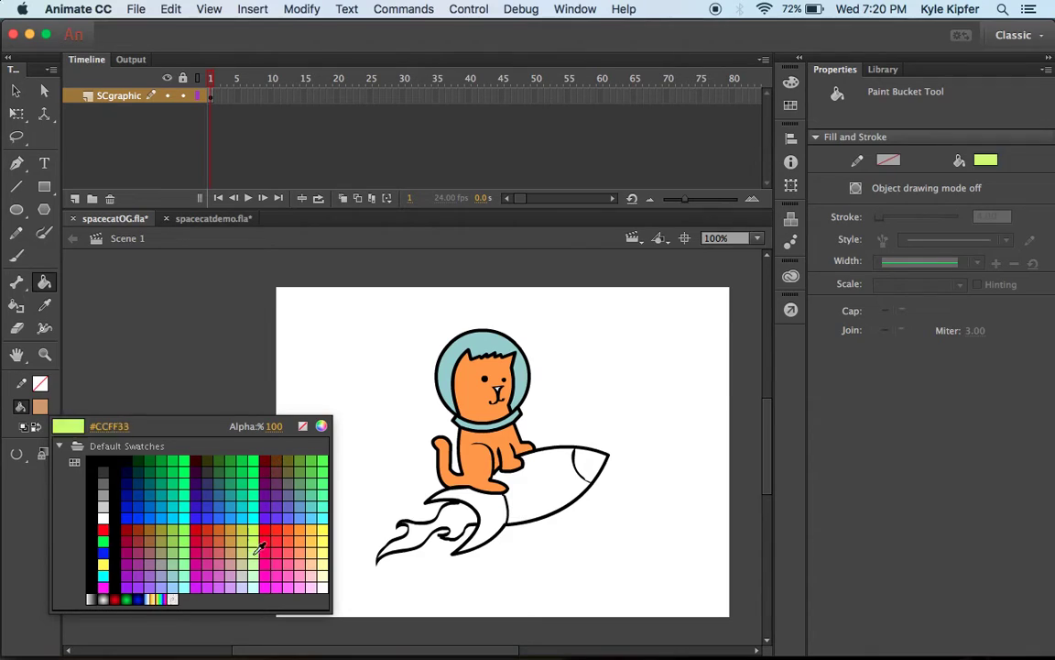
pyautogui.click(139, 536)
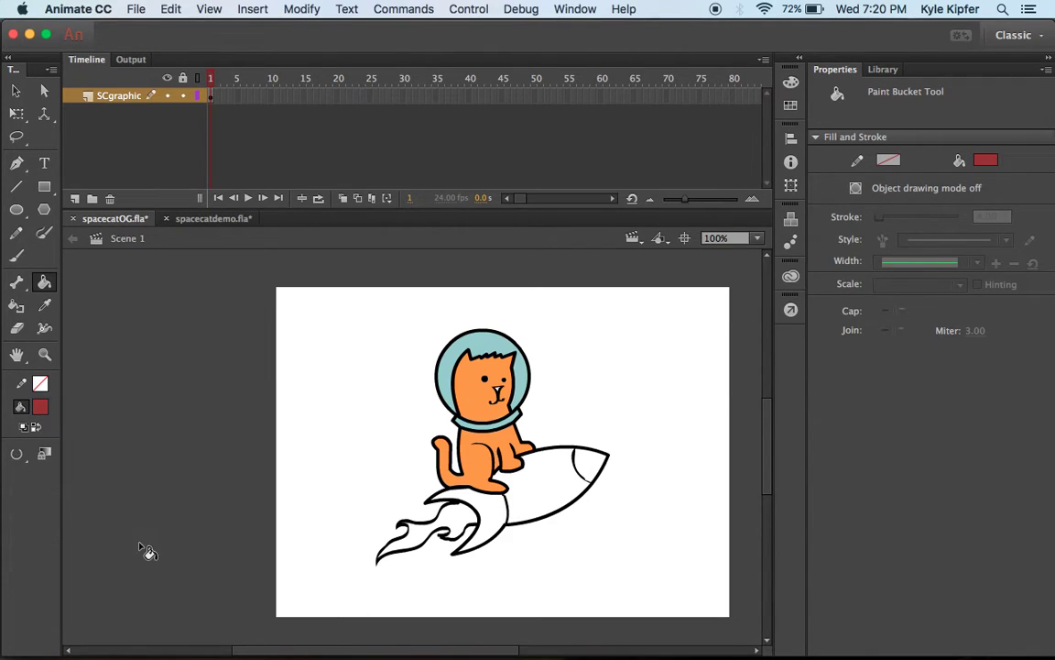
pyautogui.click(500, 518)
pyautogui.click(586, 460)
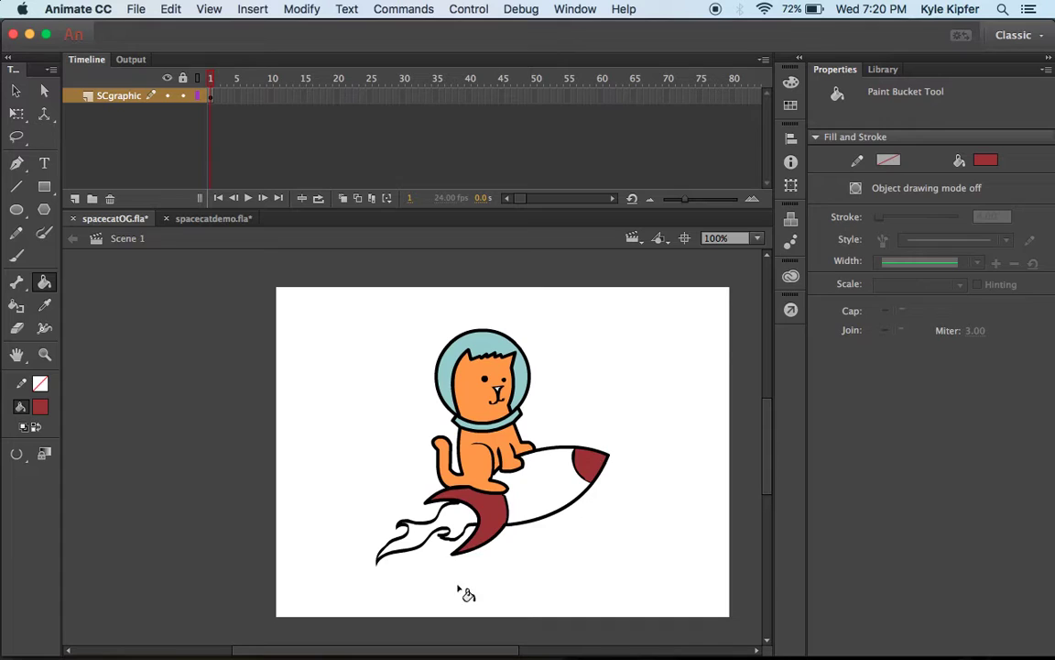
# Fill the inner and outer exhaust flames orange #FF6633
pyautogui.click(41, 408)
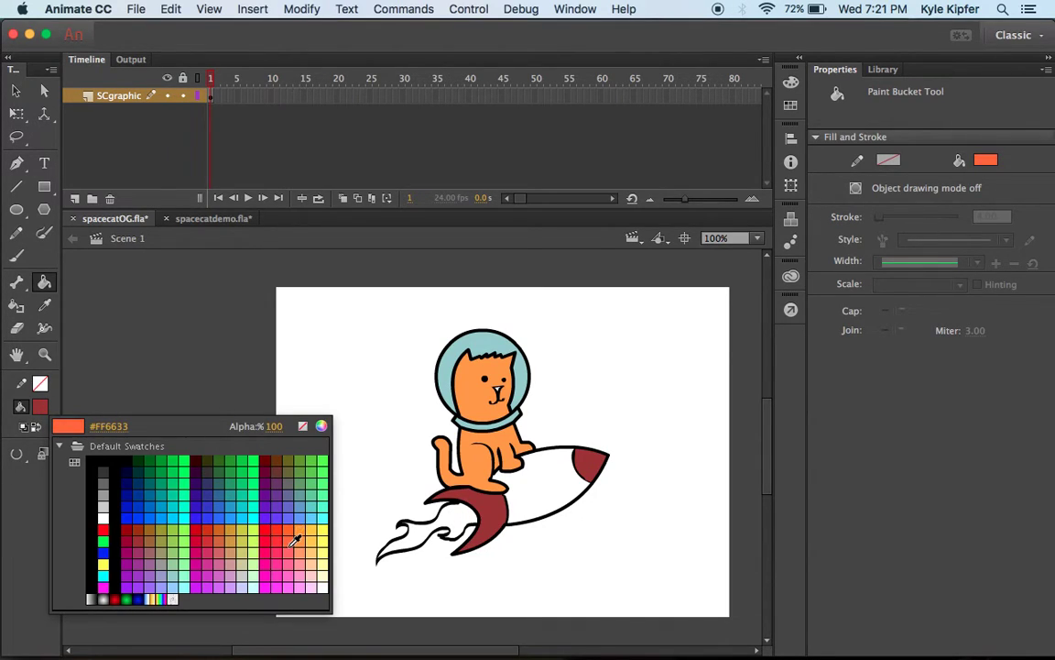
pyautogui.click(294, 540)
pyautogui.click(434, 542)
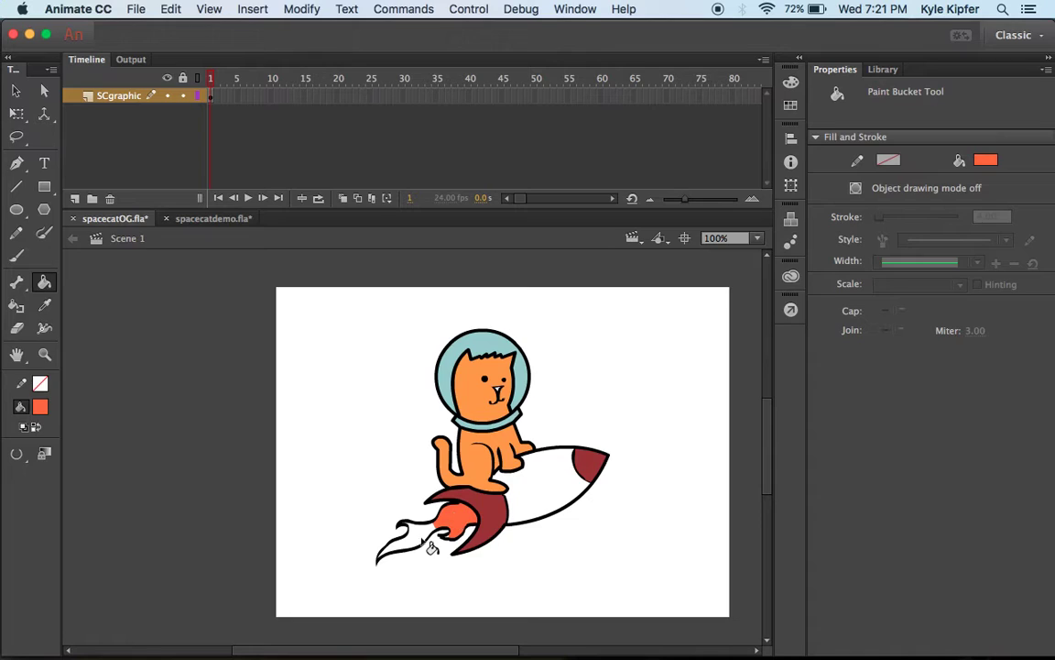
pyautogui.click(396, 550)
# Zoom in on the rocket flame's curl, then back out to the whole drawing
pyautogui.press('z')
pyautogui.click(472, 535)
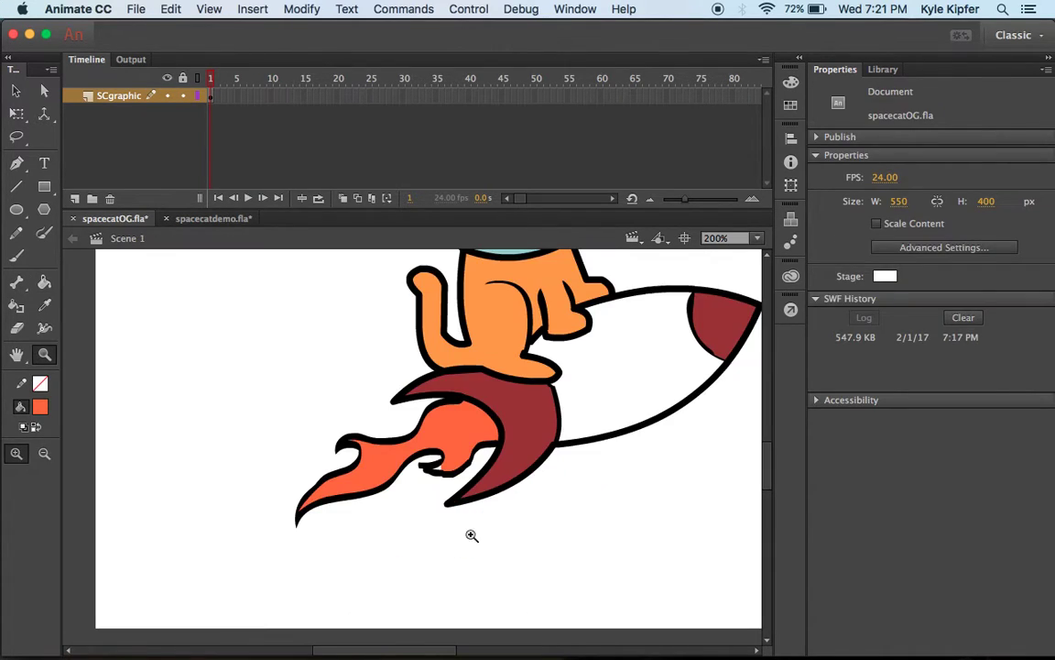
pyautogui.click(427, 466)
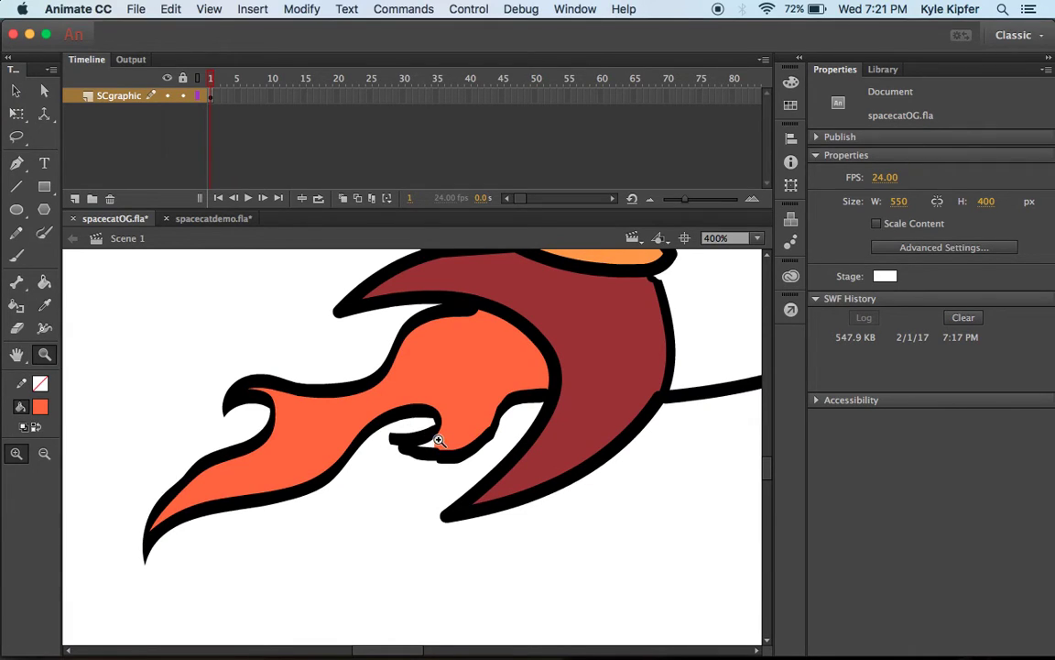
pyautogui.click(44, 281)
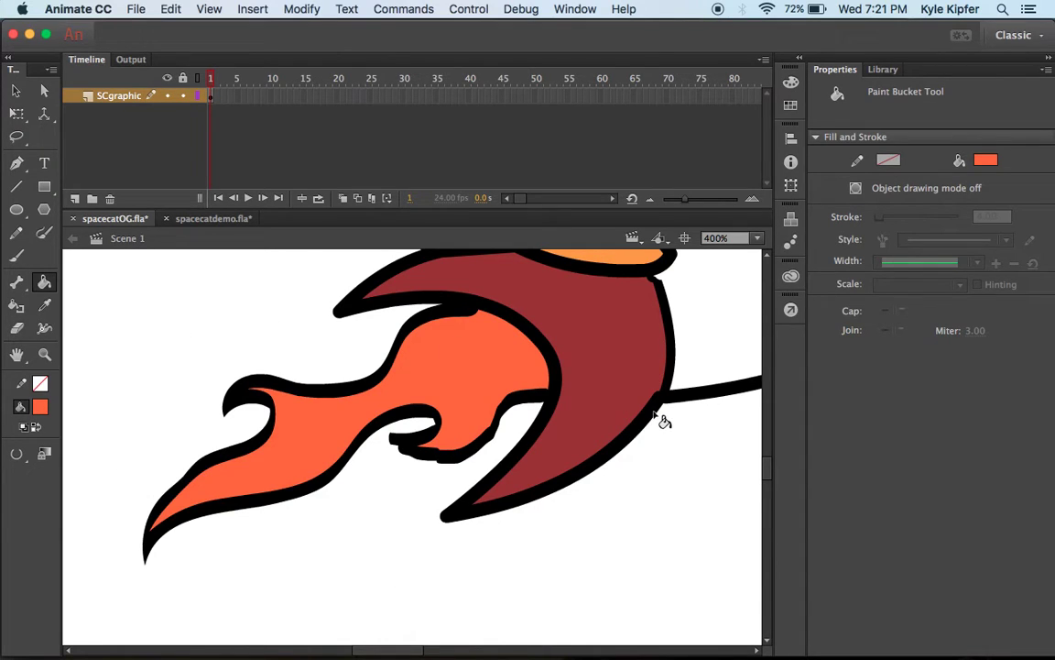
pyautogui.press('z')
pyautogui.keyDown('alt'); pyautogui.click(614, 337); pyautogui.keyUp('alt')
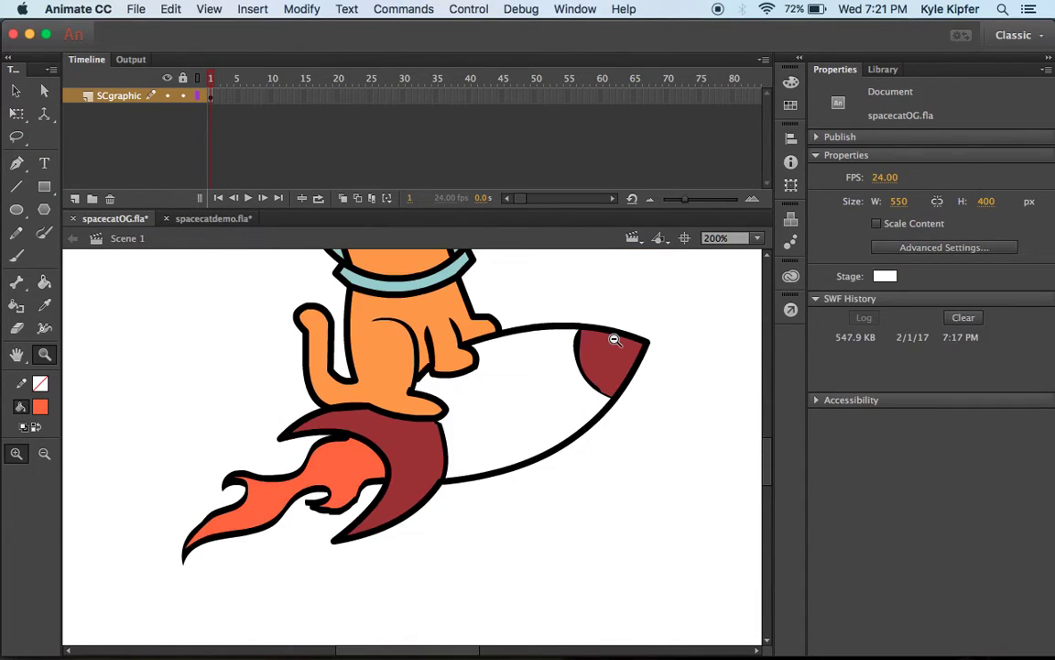
pyautogui.keyDown('alt'); pyautogui.click(499, 362); pyautogui.keyUp('alt')
# Zoom in on the cat's face and ready the Paint Bucket with light pink
pyautogui.click(343, 323)
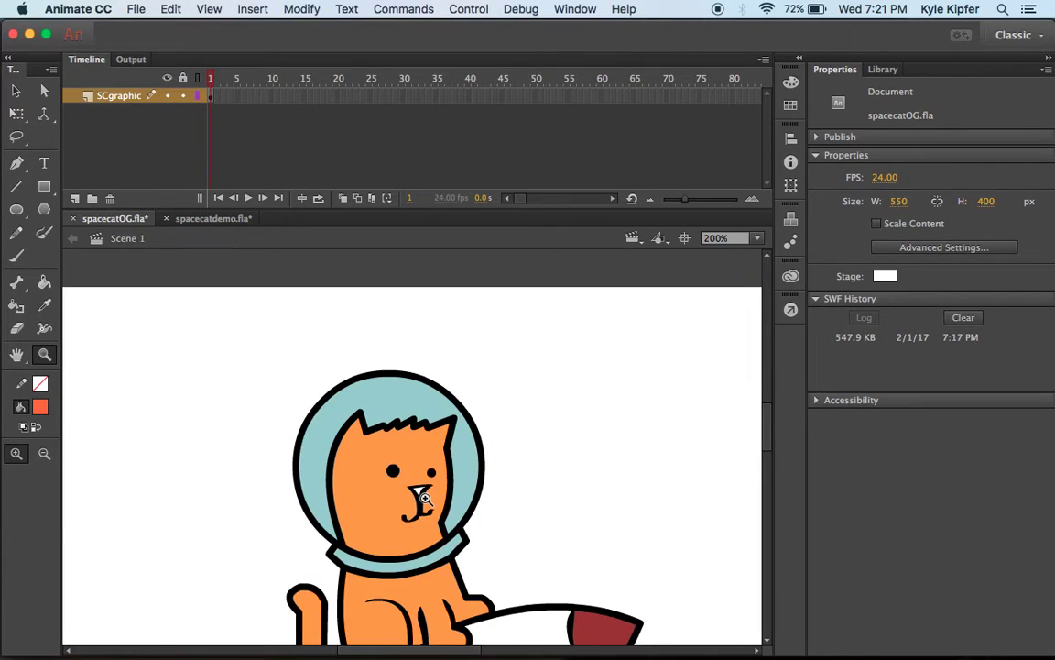
pyautogui.click(385, 449)
pyautogui.click(40, 407)
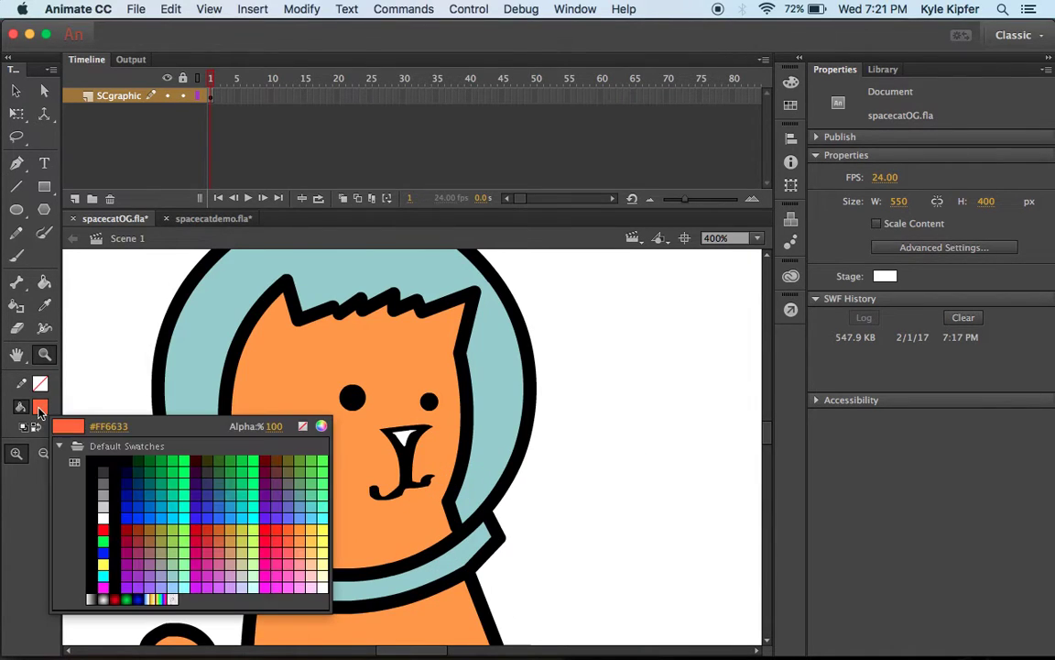
pyautogui.click(305, 557)
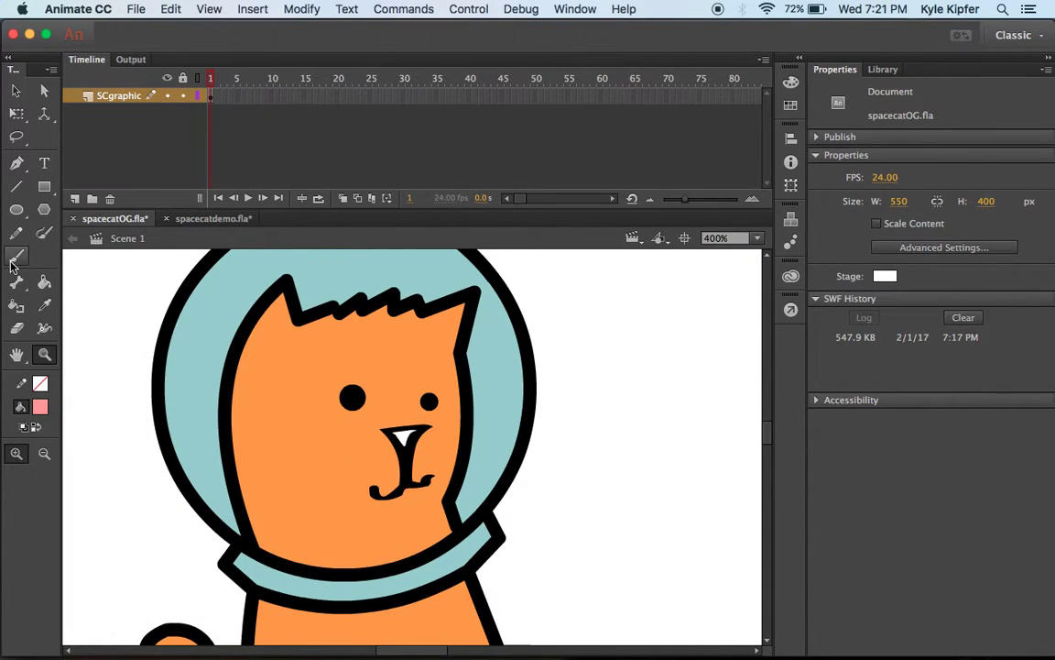
pyautogui.click(44, 282)
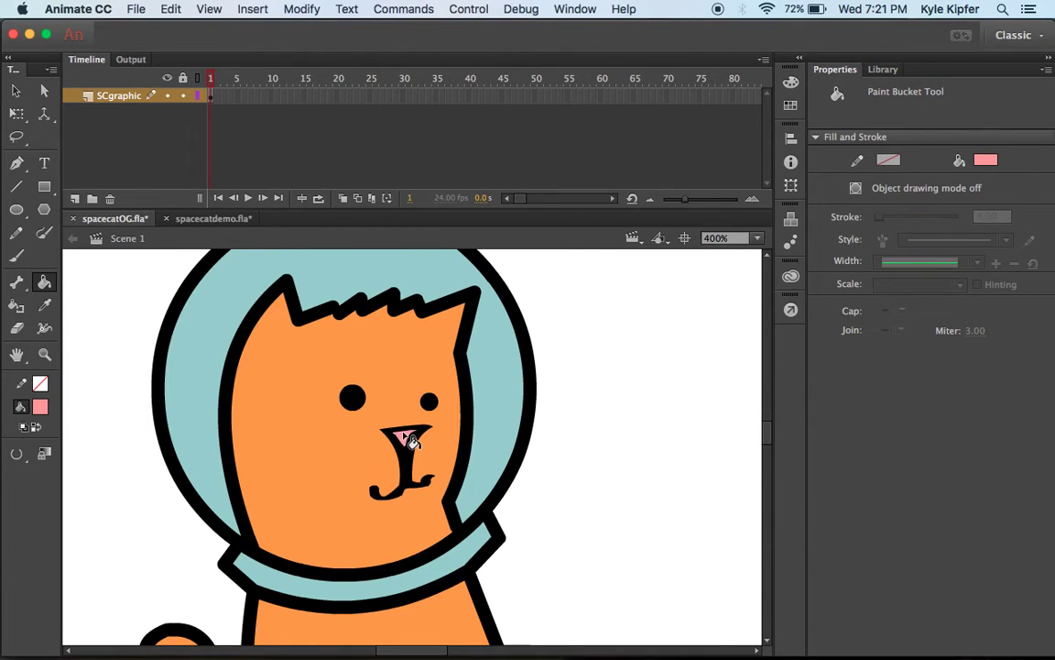
# Zoom back out to 100% to view the whole coloured cat
pyautogui.press('z')
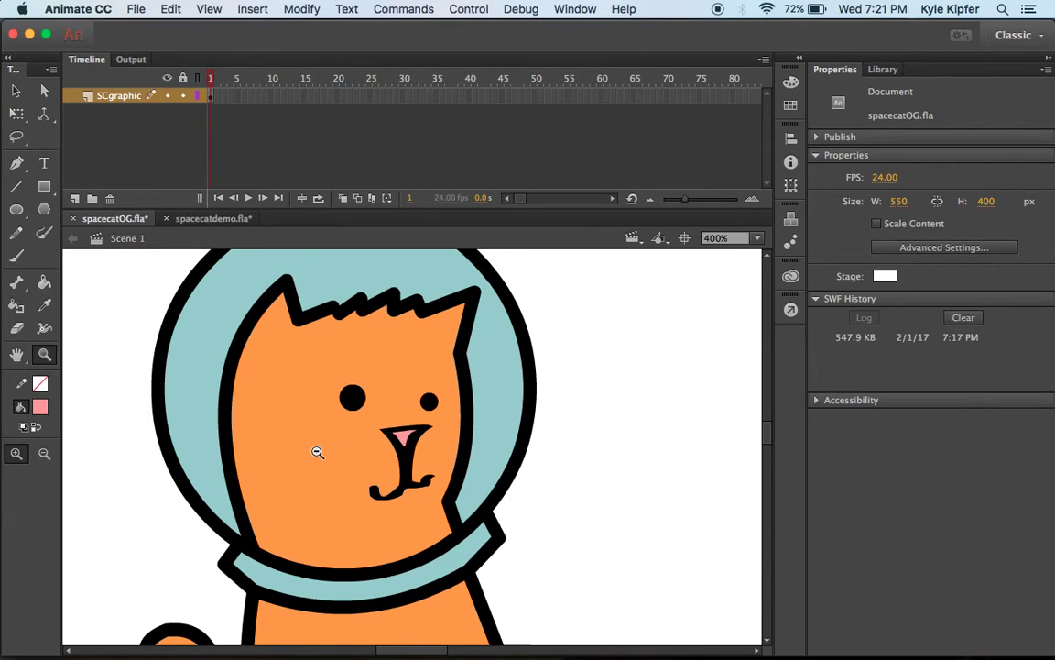
pyautogui.click(317, 452)
pyautogui.click(318, 449)
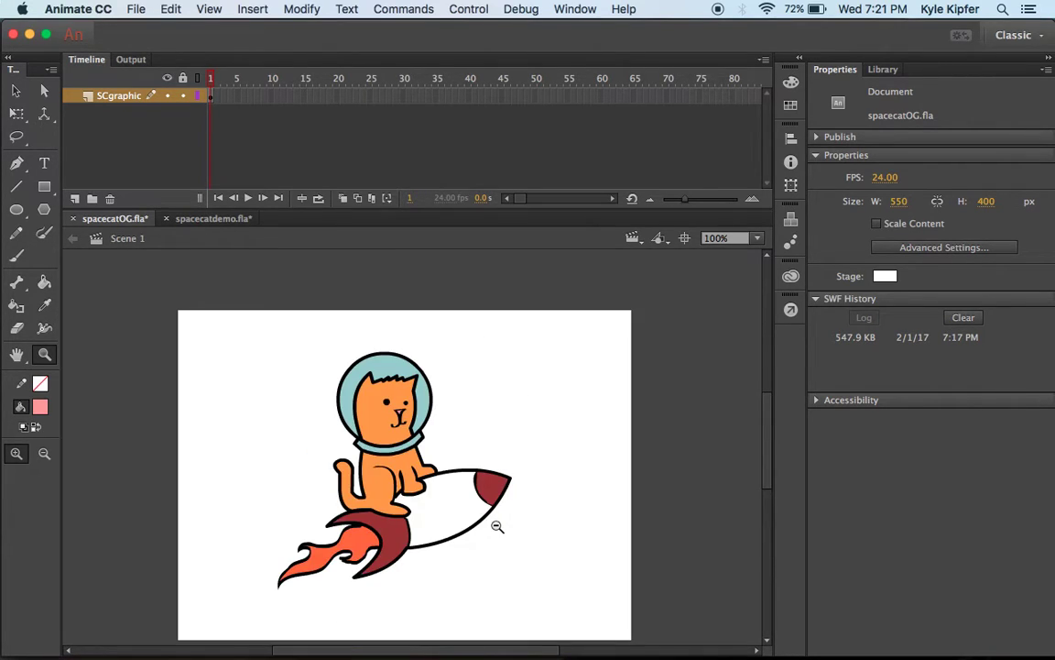
# Fill the rocket body with pale yellow #FFFFCC
pyautogui.click(18, 90)
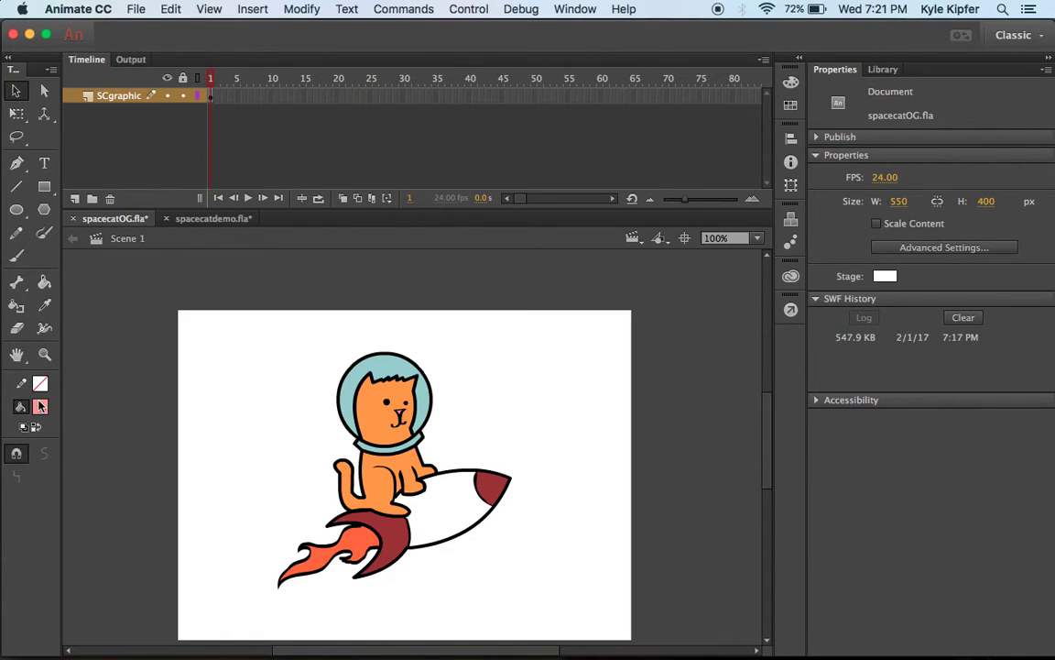
pyautogui.click(40, 405)
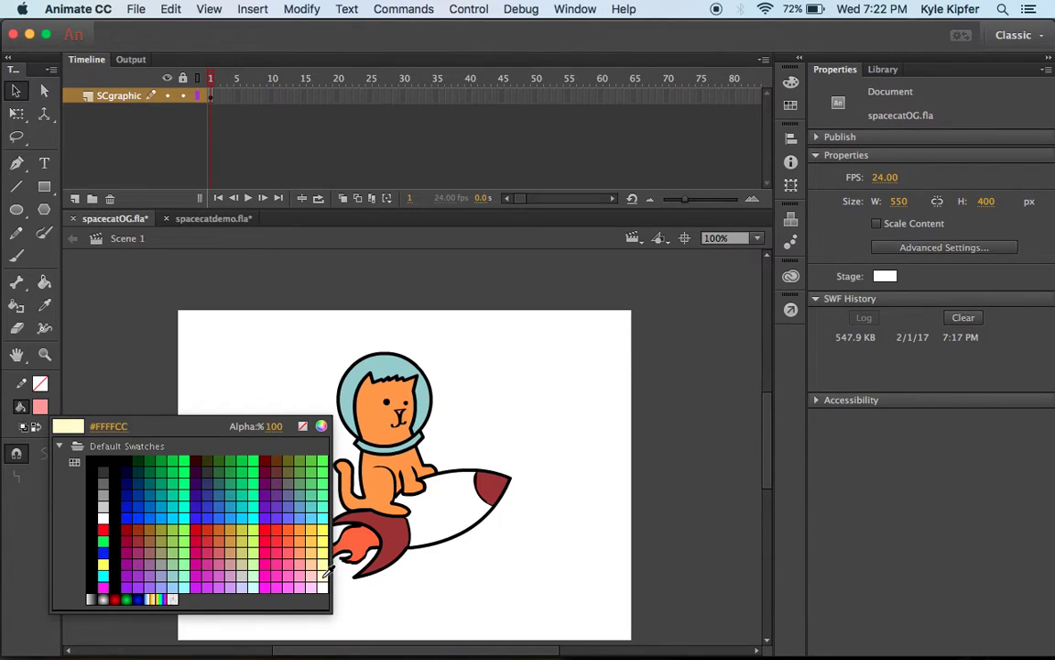
pyautogui.click(324, 575)
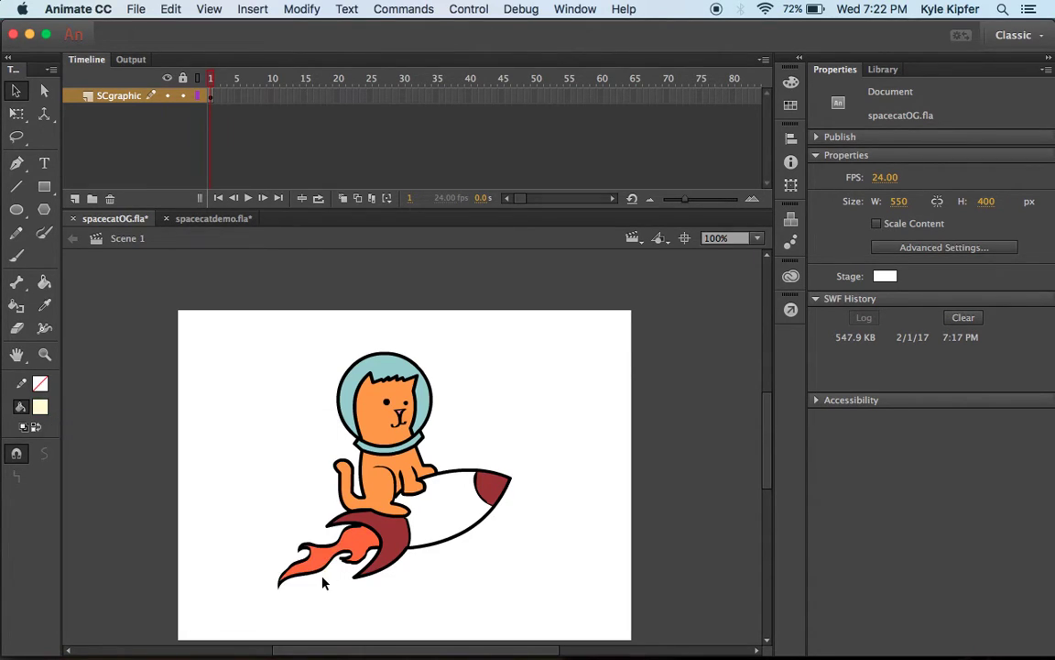
pyautogui.click(44, 283)
pyautogui.click(440, 508)
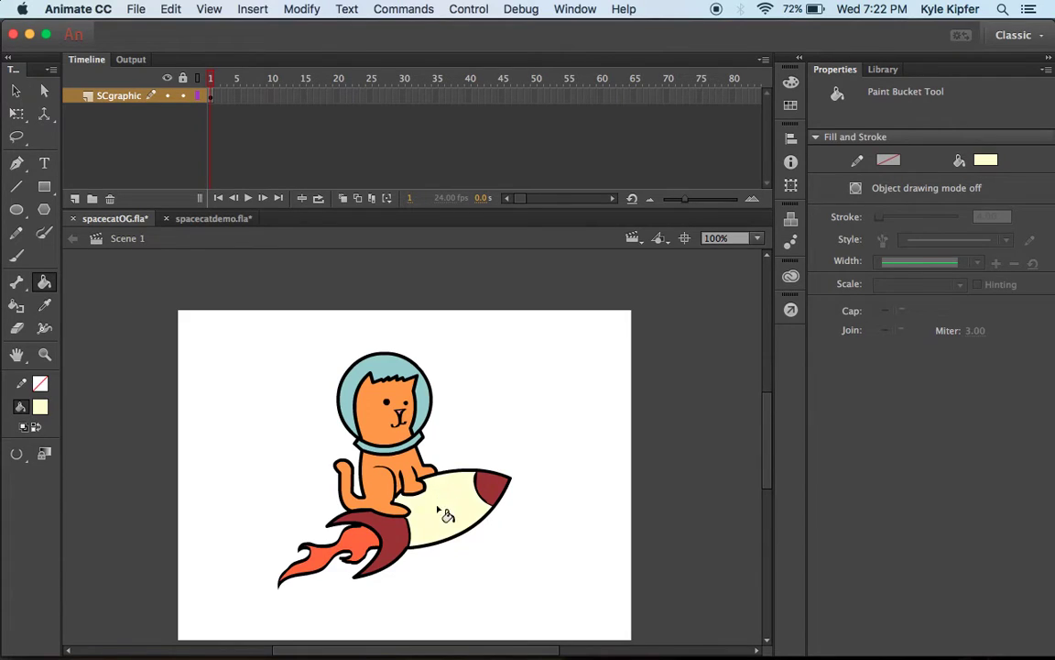
# Marquee-select all the cat and rocket artwork with the Selection tool
pyautogui.click(16, 89)
pyautogui.click(212, 97)
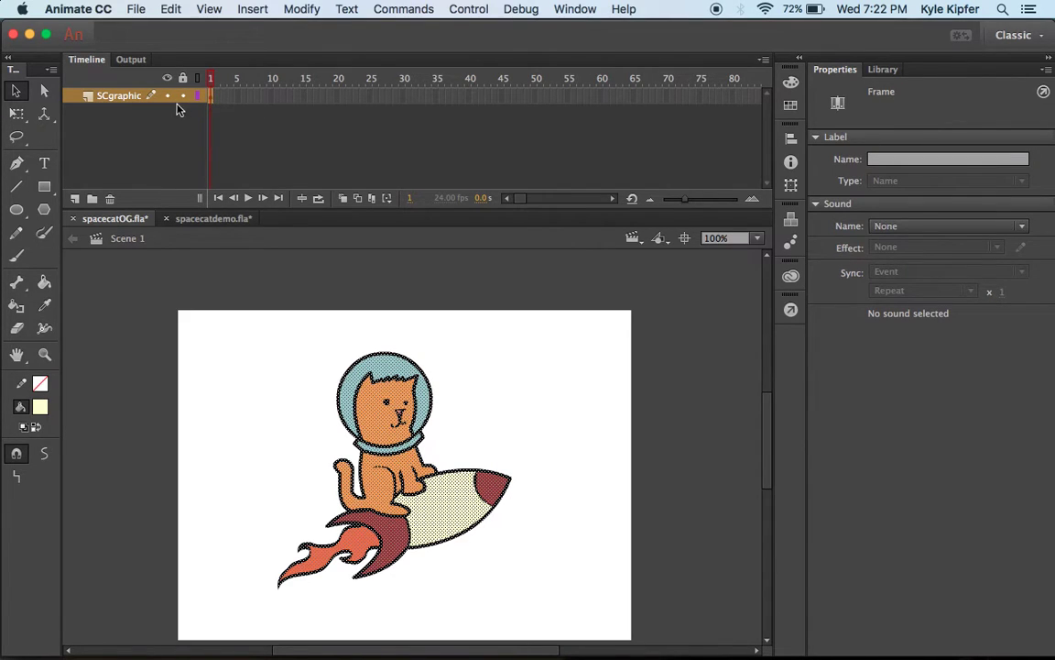
pyautogui.click(315, 333)
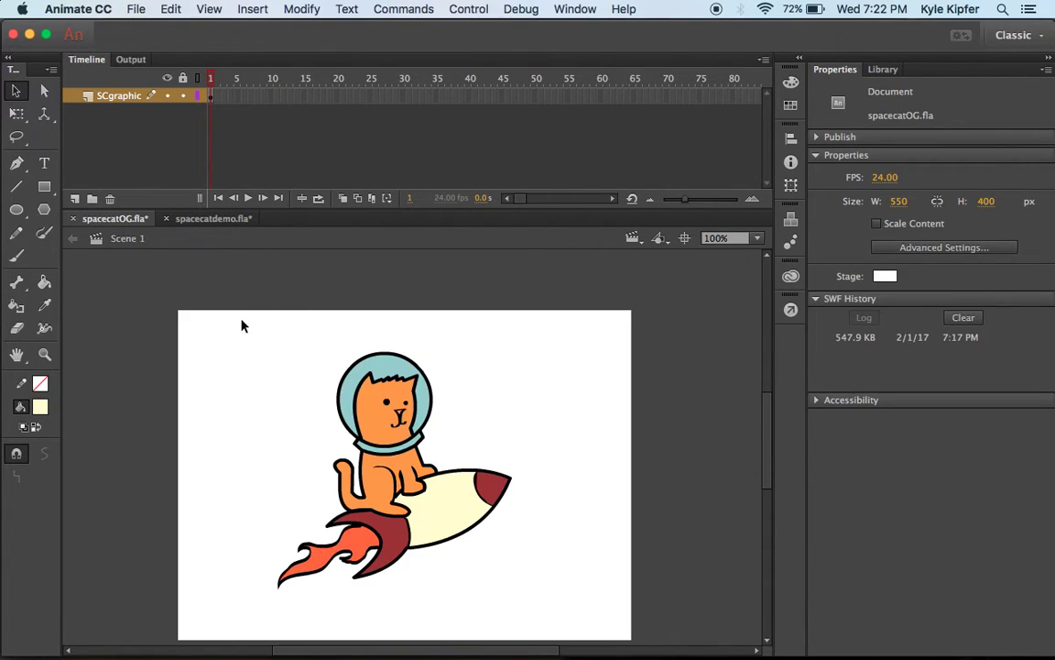
pyautogui.moveTo(273, 337); pyautogui.dragTo(555, 616)
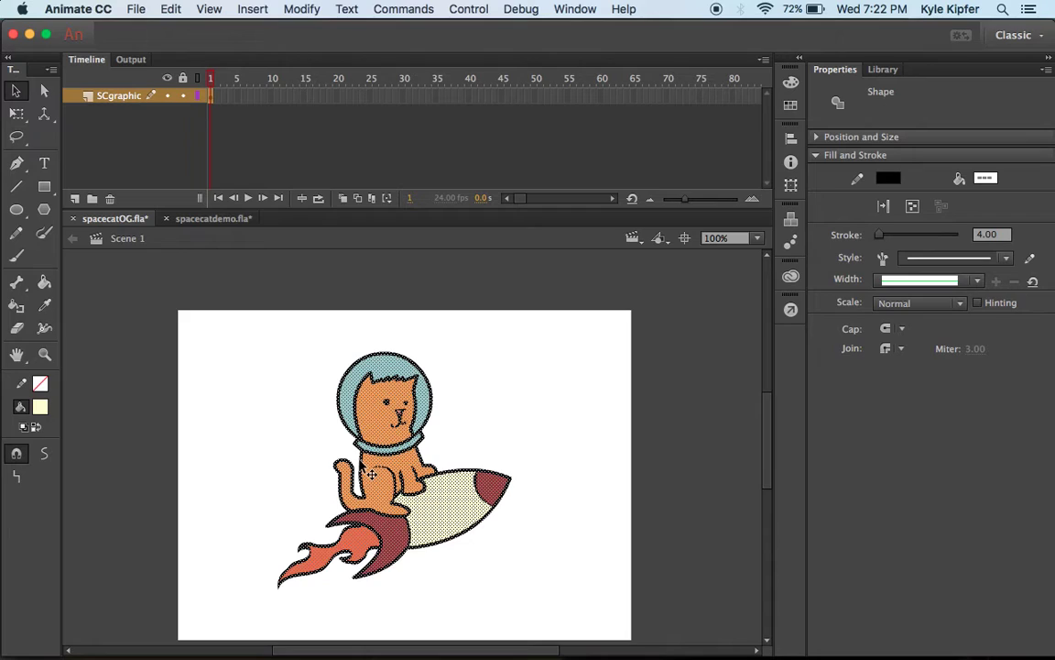
# Convert the selected artwork with F8 into a Graphic symbol named 'spacecat'
pyautogui.press('F8')
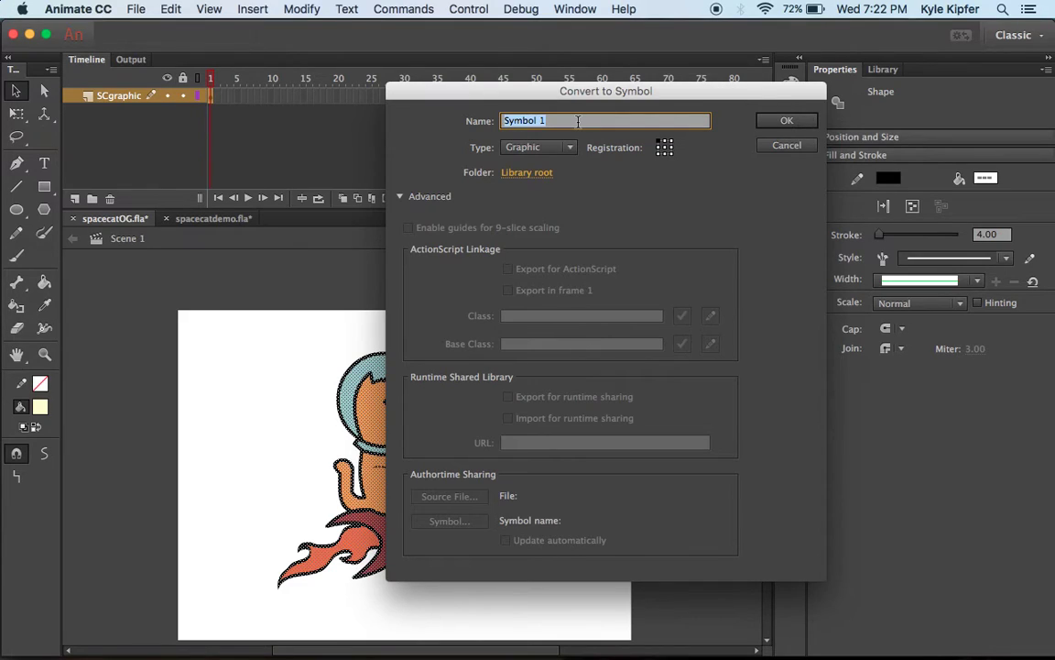
pyautogui.write('sc')
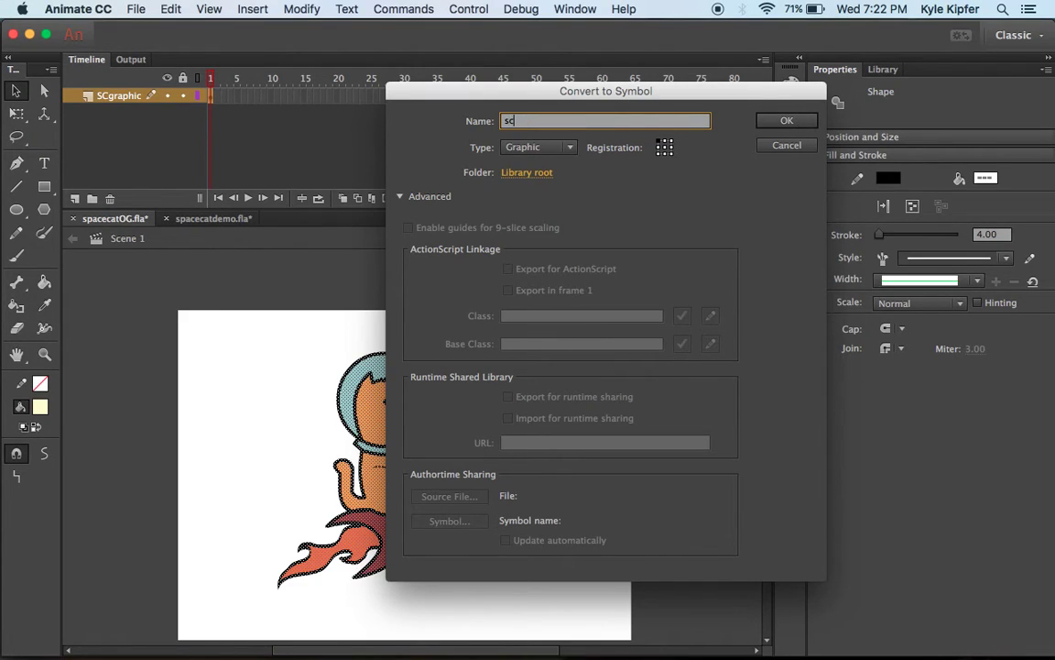
pyautogui.write('ace')
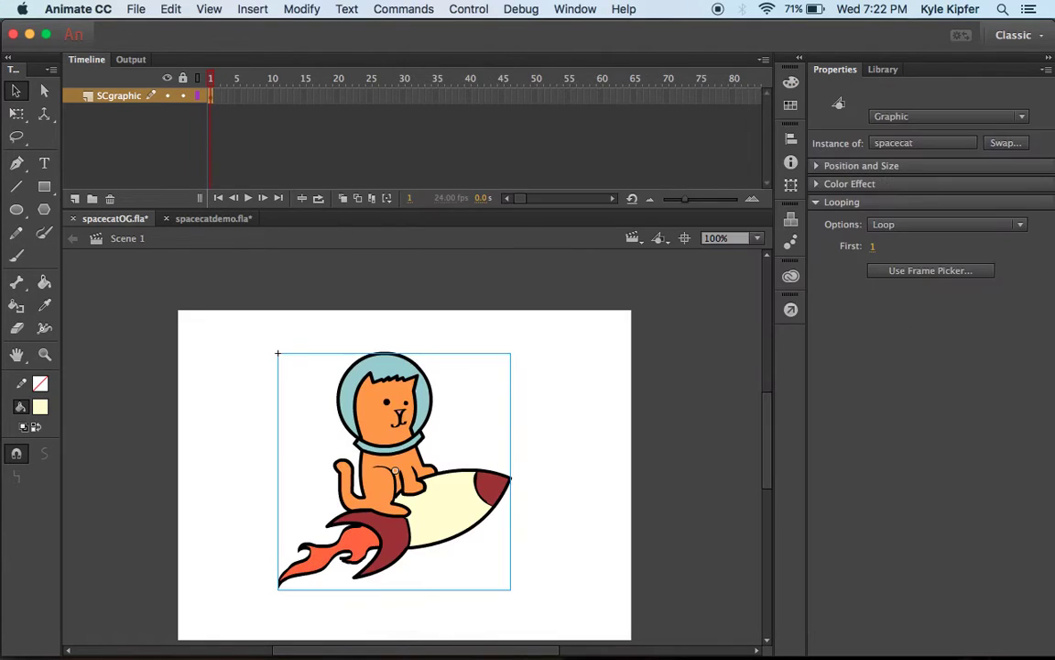
# Enter the spacecat instance's symbol-editing mode, briefly returning to Scene 1 before re-entering
pyautogui.hscroll(-3, 408, 499)
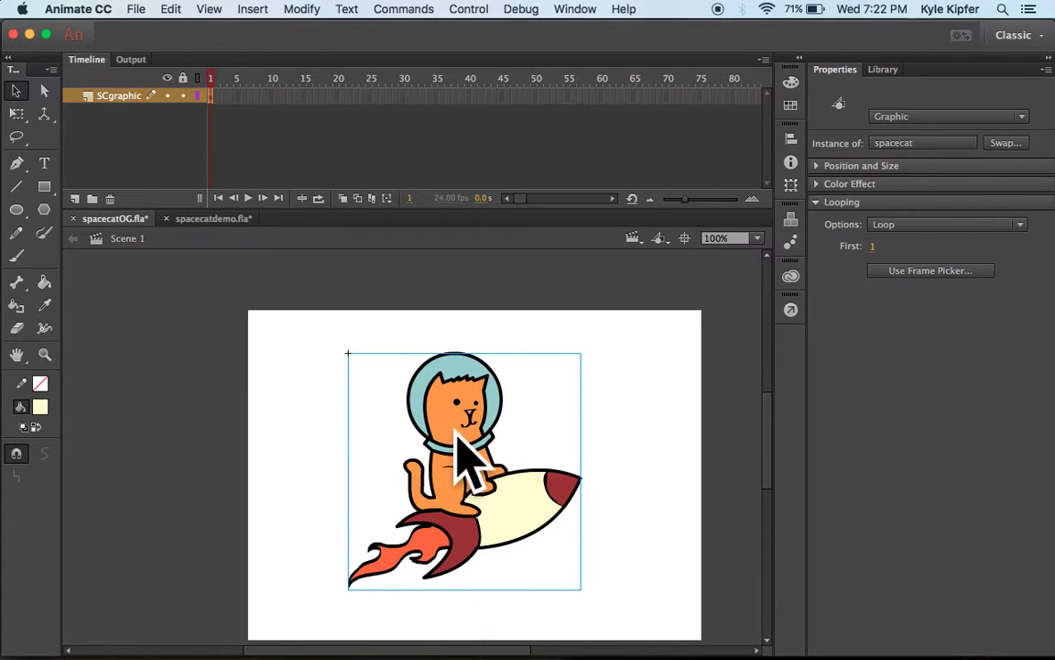
pyautogui.click(261, 379)
pyautogui.click(478, 441)
pyautogui.doubleClick(478, 434)
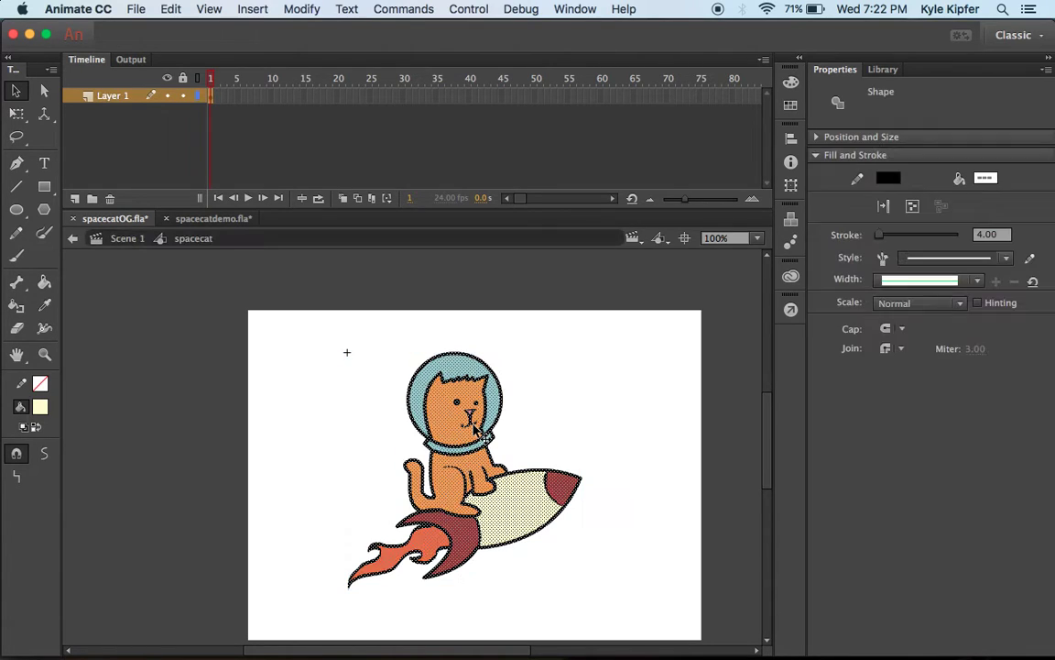
pyautogui.click(293, 400)
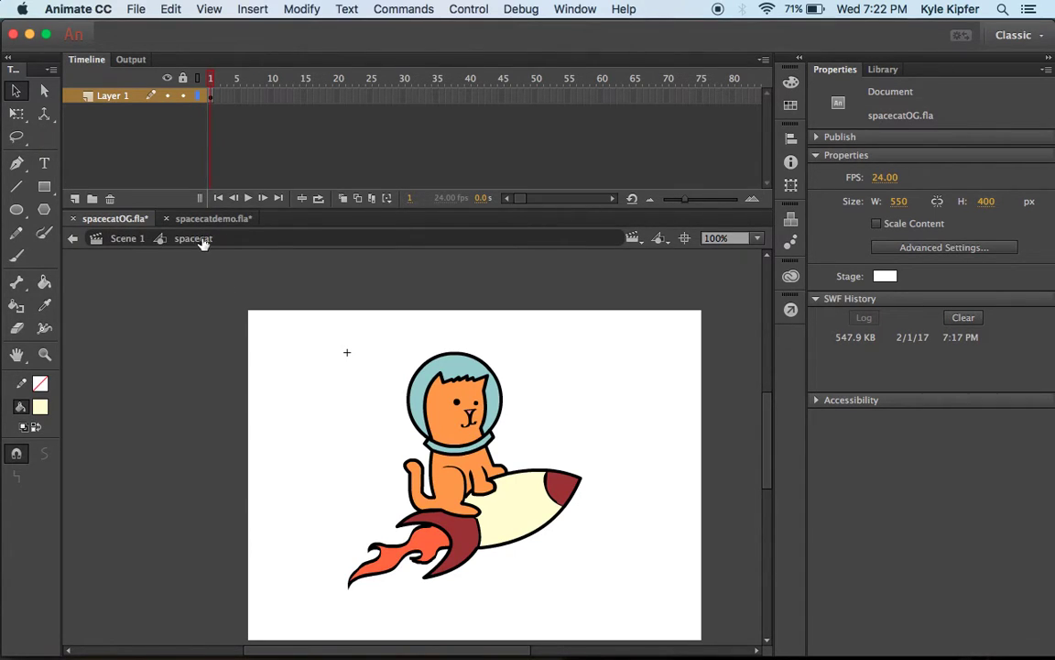
pyautogui.click(126, 240)
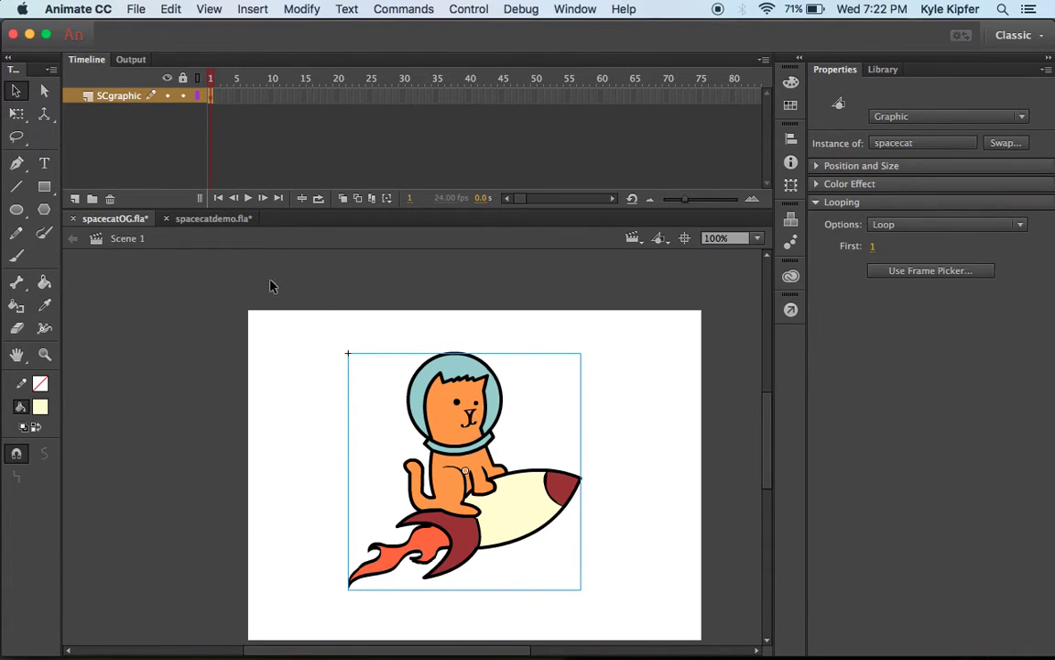
pyautogui.doubleClick(476, 472)
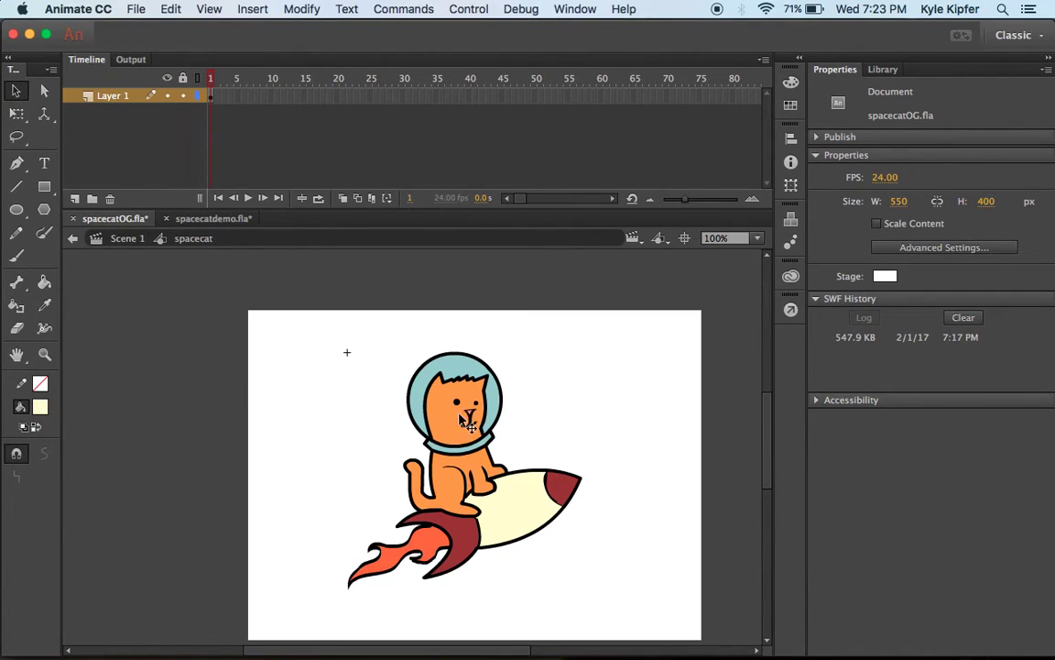
# Try filling the helmet mint green #66FFCC inside the spacecat symbol
pyautogui.click(39, 406)
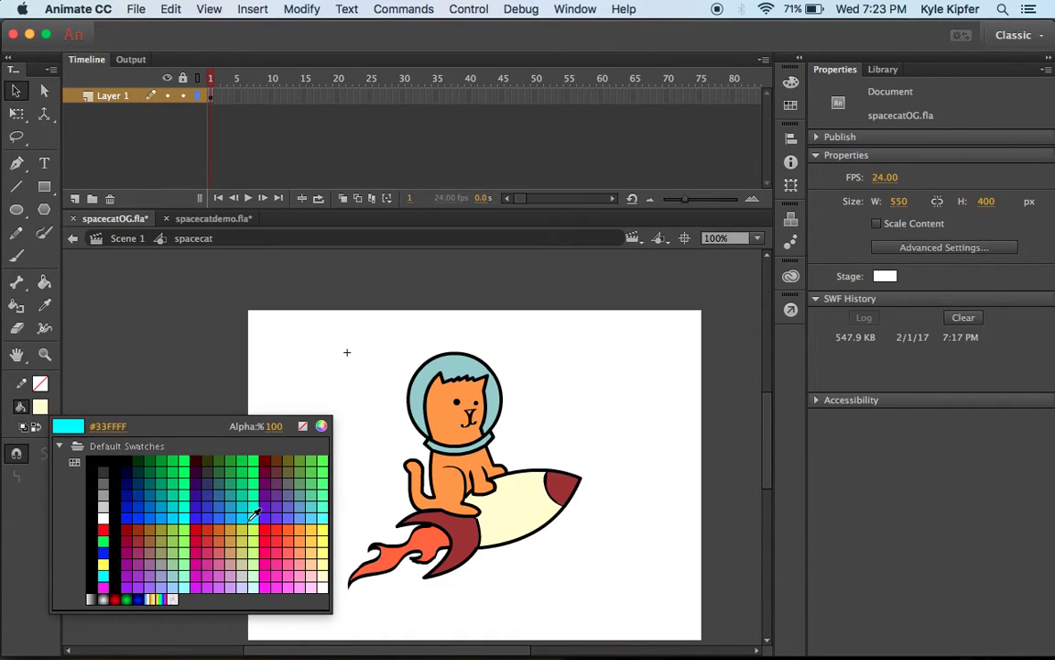
pyautogui.click(330, 495)
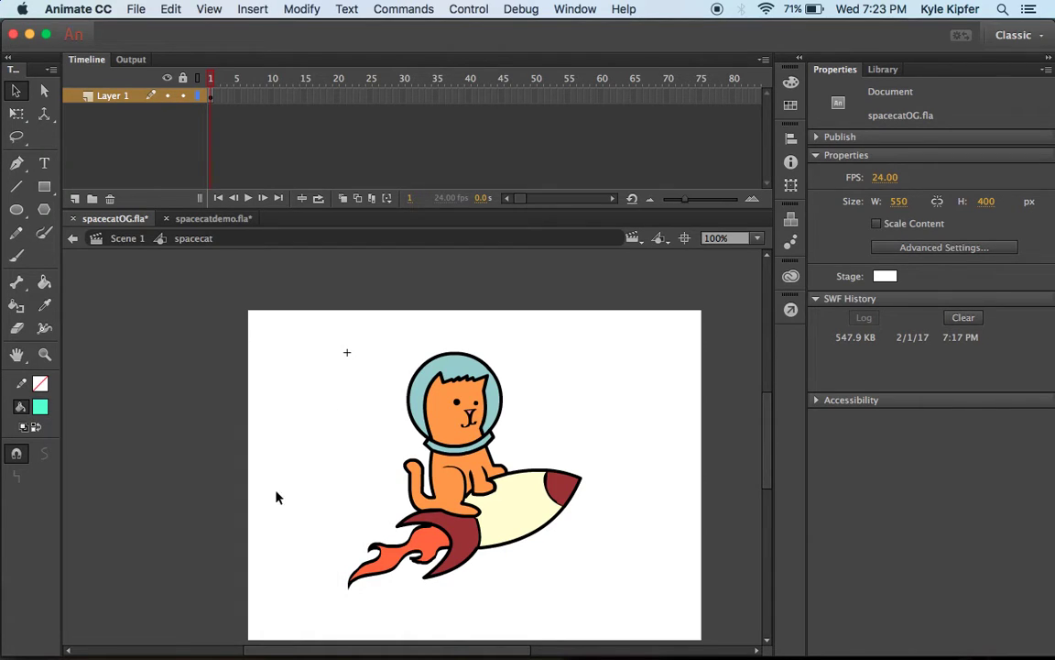
pyautogui.click(44, 282)
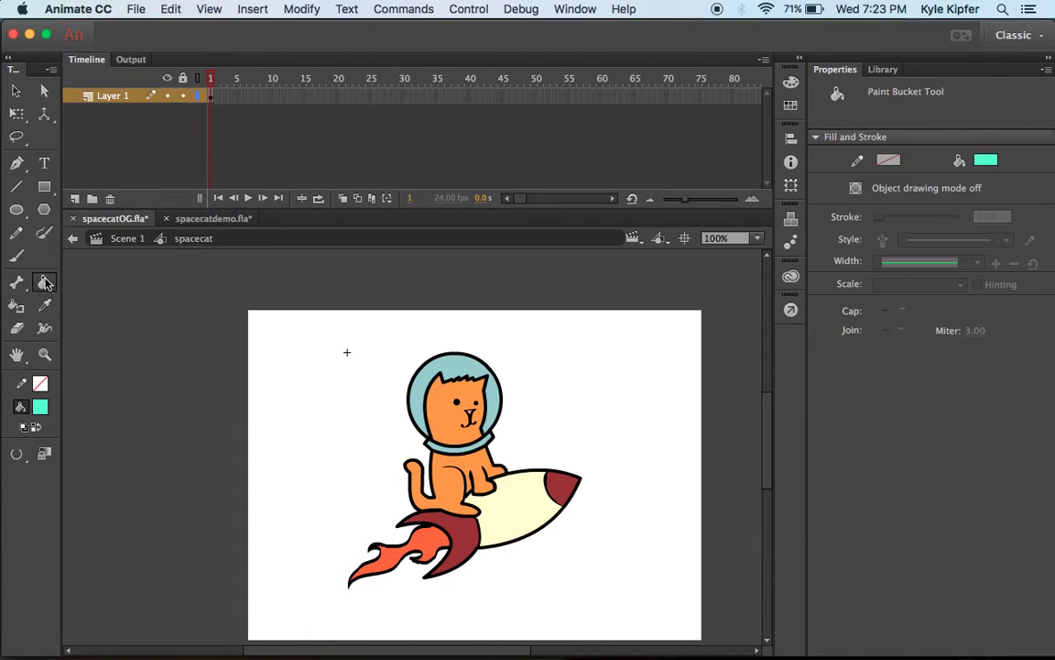
pyautogui.click(426, 384)
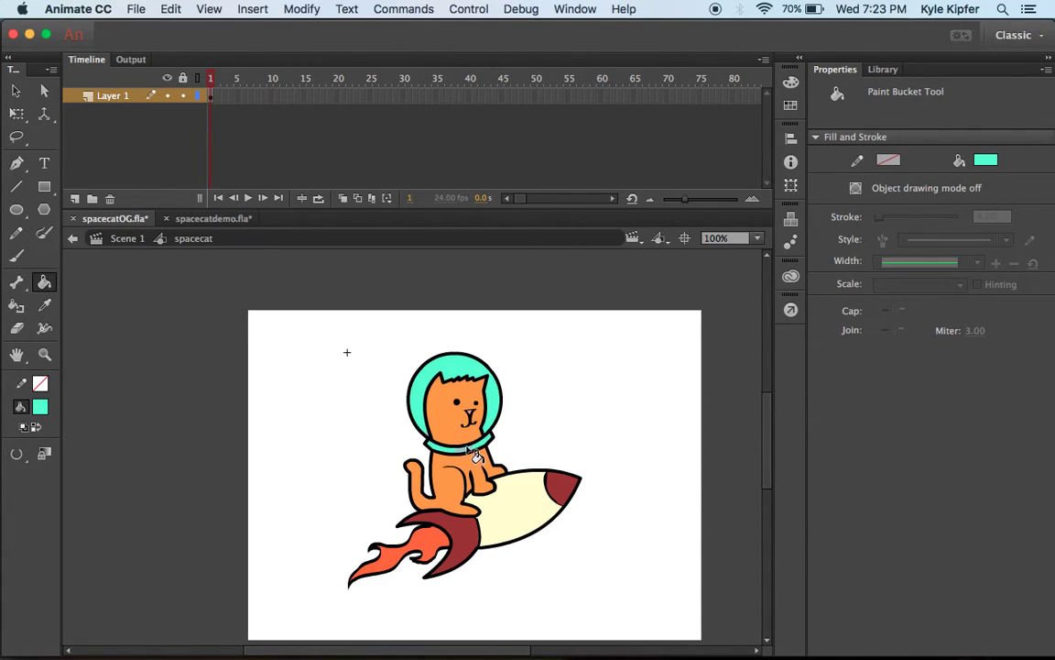
pyautogui.click(122, 238)
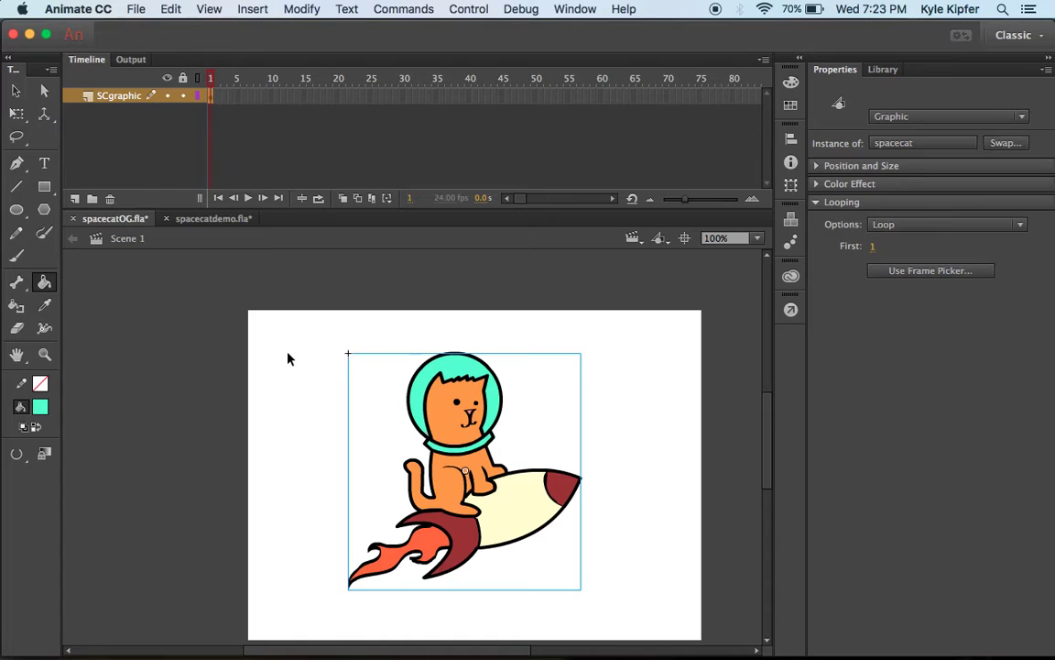
# Re-enter the symbol, restore the helmet's light blue, and return to Scene 1
pyautogui.press('super+e')
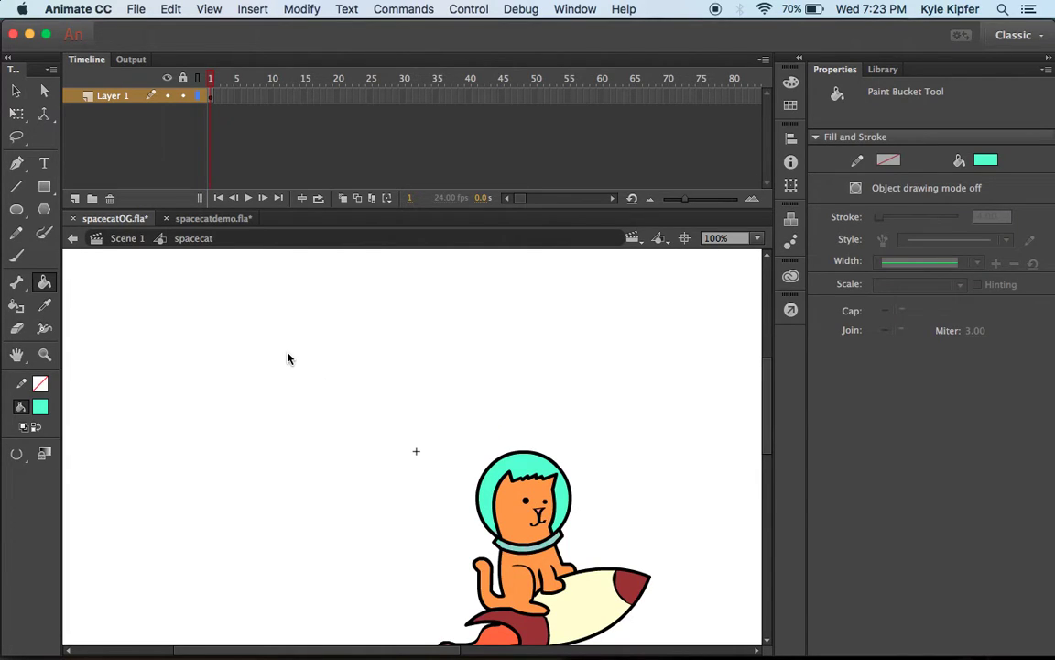
pyautogui.click(522, 528)
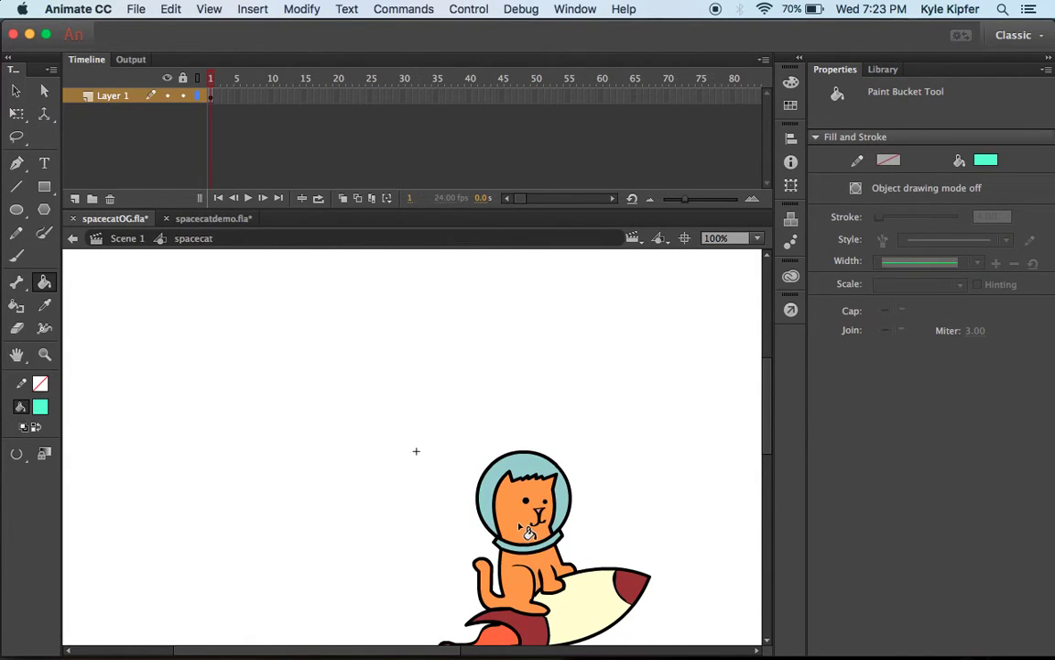
pyautogui.scroll(-5, 522, 529)
pyautogui.hscroll(4, 522, 529)
pyautogui.click(128, 239)
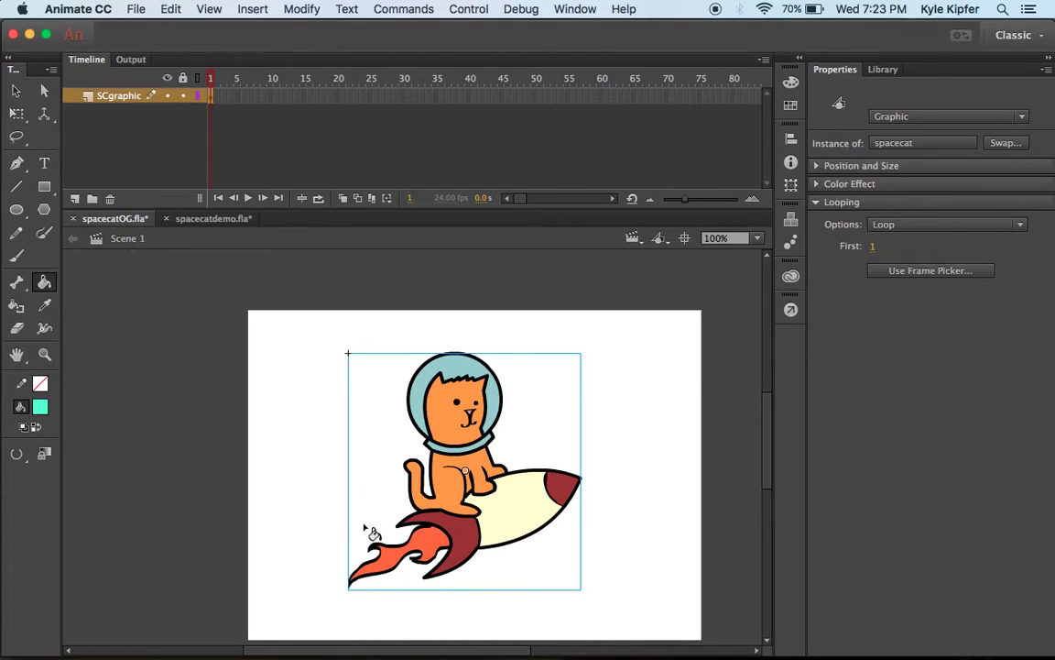
# Shrink the spacecat instance proportionally with the Free Transform tool
pyautogui.click(19, 92)
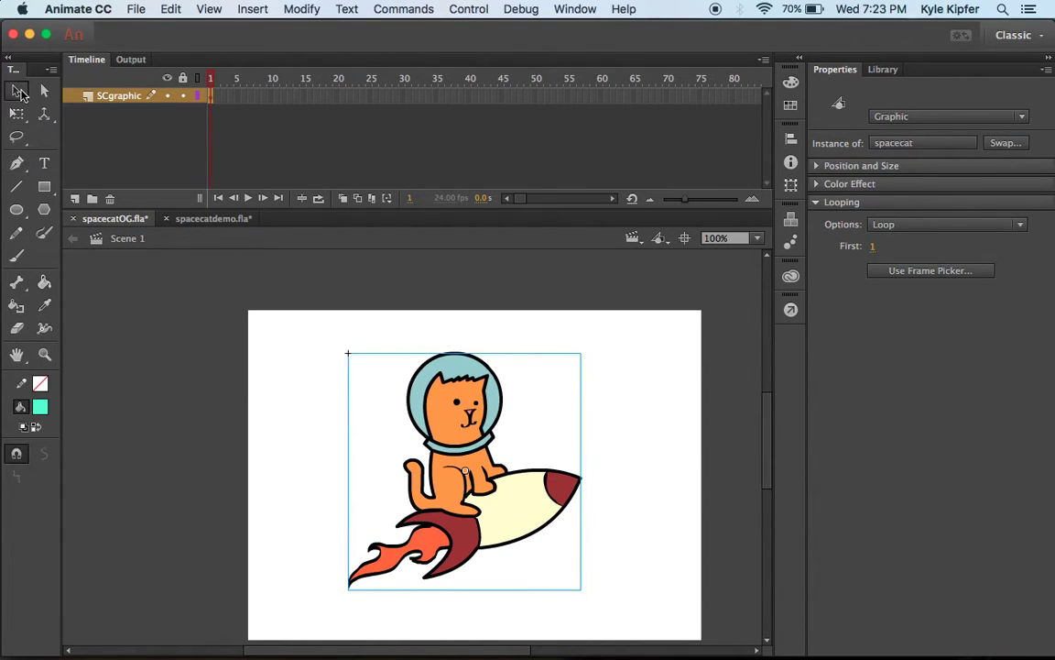
pyautogui.click(181, 363)
pyautogui.click(524, 502)
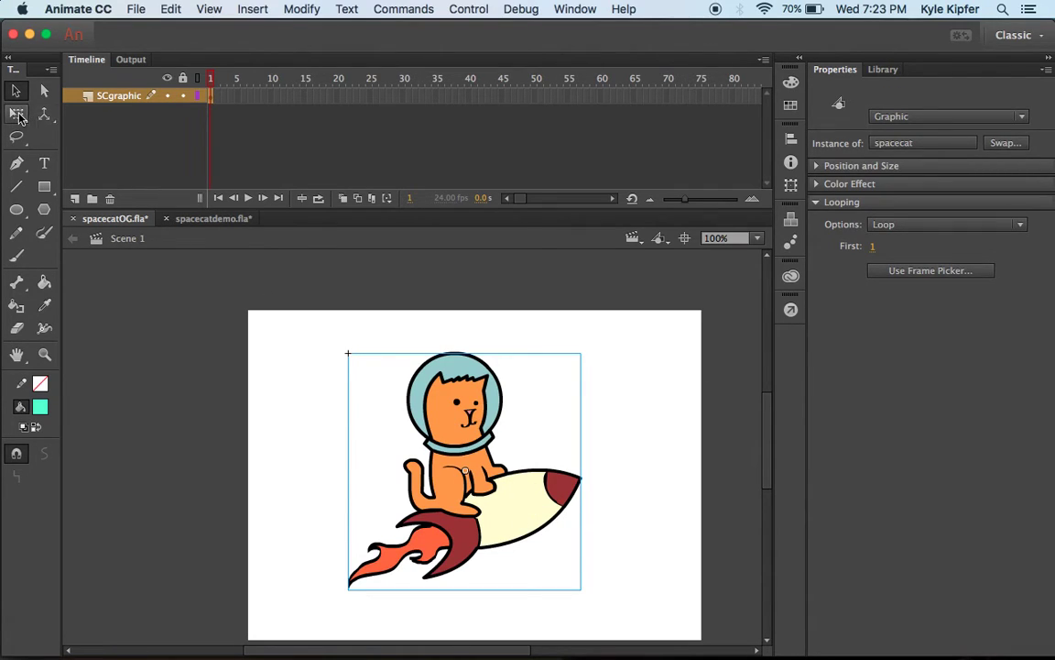
pyautogui.click(17, 114)
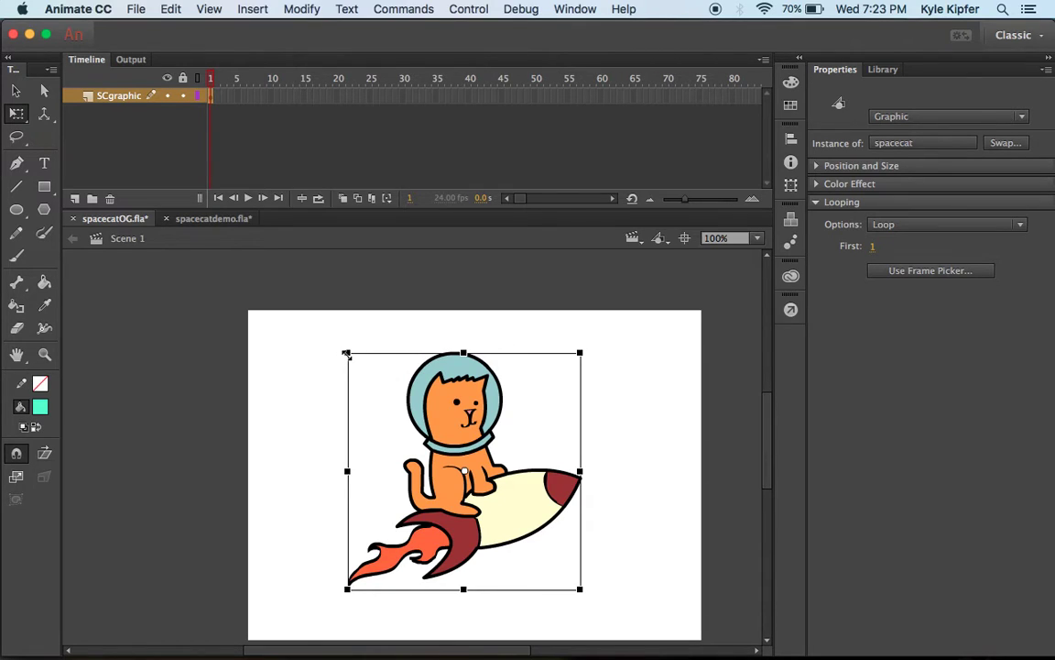
pyautogui.moveTo(346, 355); pyautogui.dragTo(391, 393)
# Drag the space cat onto the pasteboard left of the stage
pyautogui.scroll(-5, 570, 467)
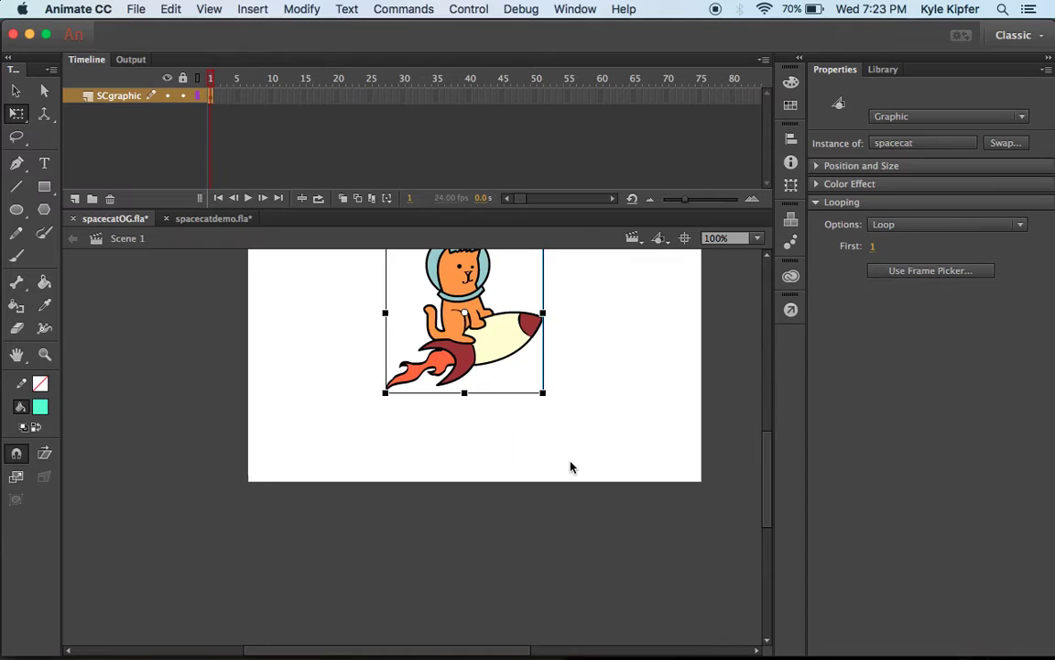
pyautogui.scroll(4, 570, 467)
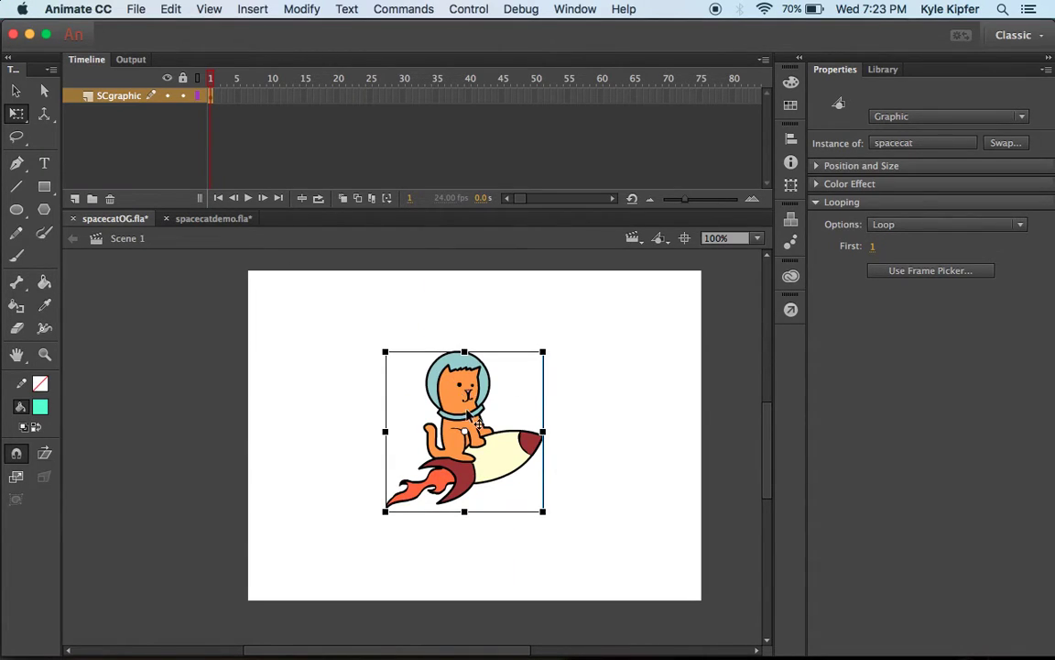
pyautogui.moveTo(465, 403); pyautogui.dragTo(153, 445)
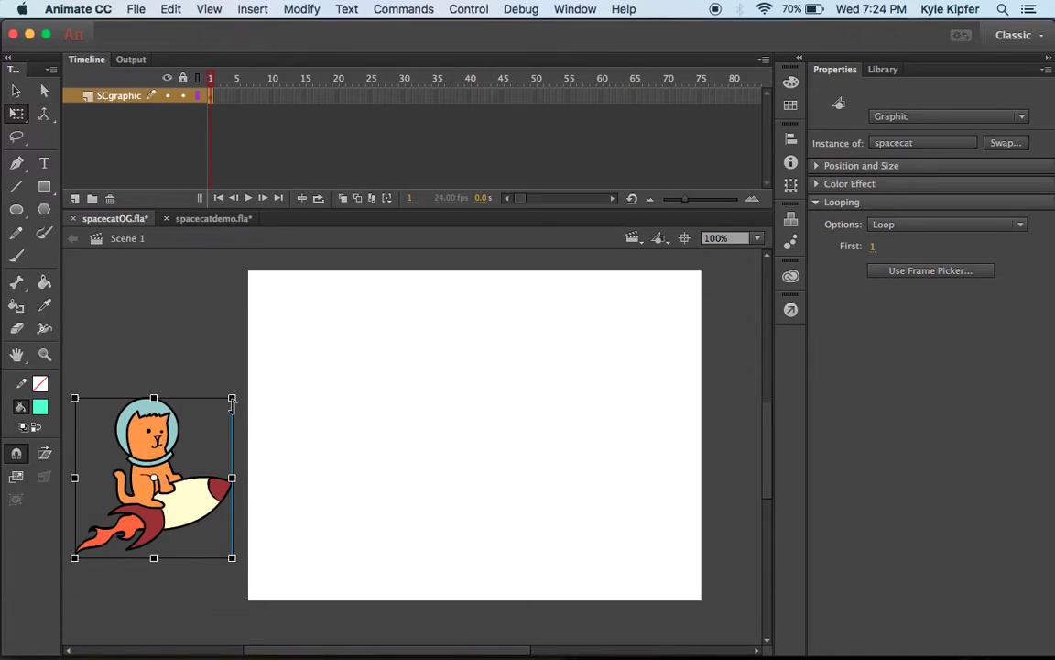
pyautogui.click(202, 334)
pyautogui.click(170, 469)
# Add a keyframe at frame 50 and move the cat just past the stage's right edge
pyautogui.click(534, 96)
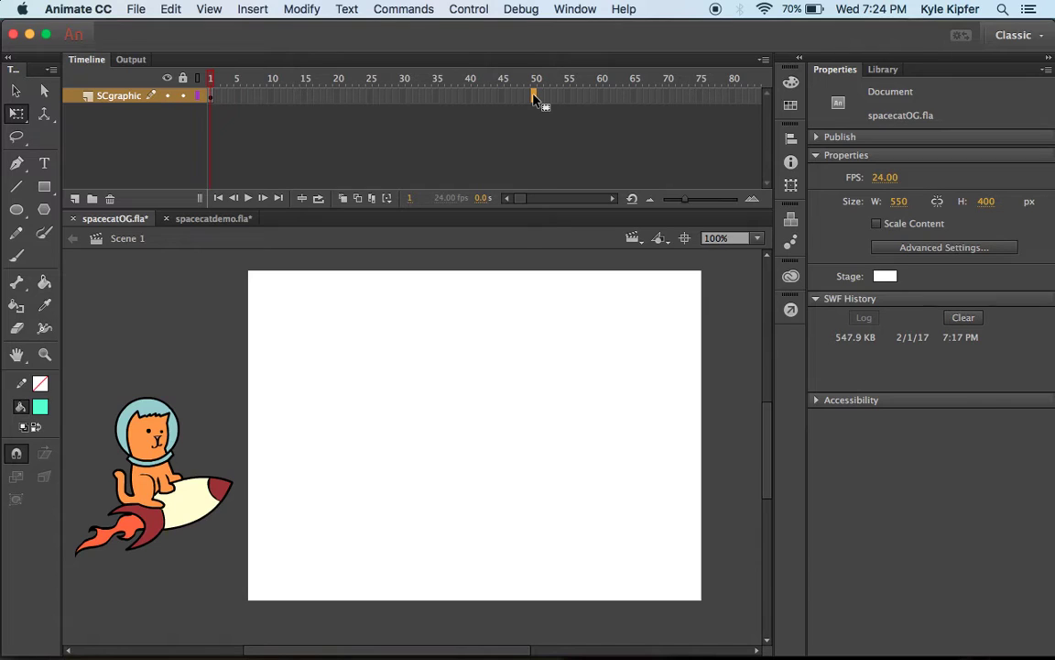
pyautogui.press('F5')
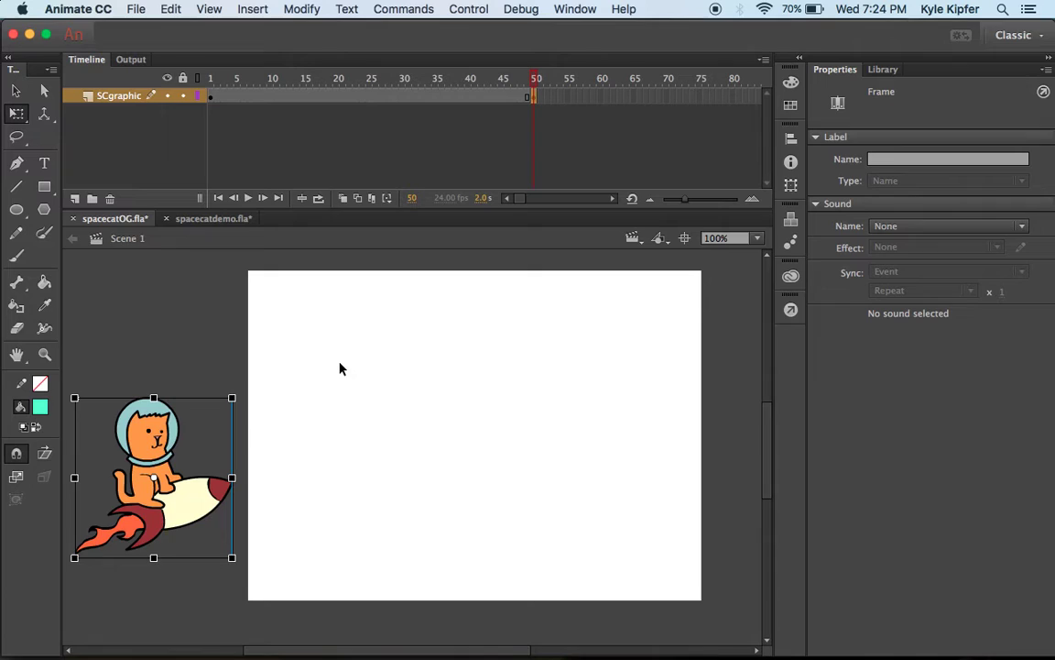
pyautogui.hscroll(3, 339, 367)
pyautogui.hscroll(-3, 339, 367)
pyautogui.moveTo(226, 490); pyautogui.dragTo(707, 434)
pyautogui.hscroll(5, 631, 503)
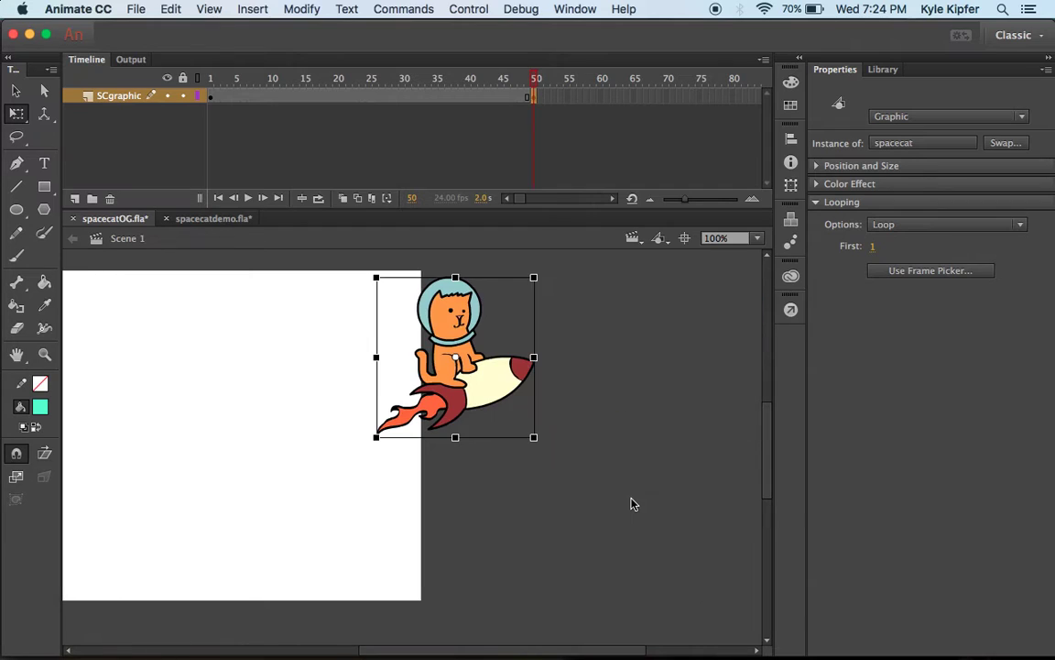
pyautogui.moveTo(465, 392); pyautogui.dragTo(532, 385)
pyautogui.hscroll(-2, 507, 429)
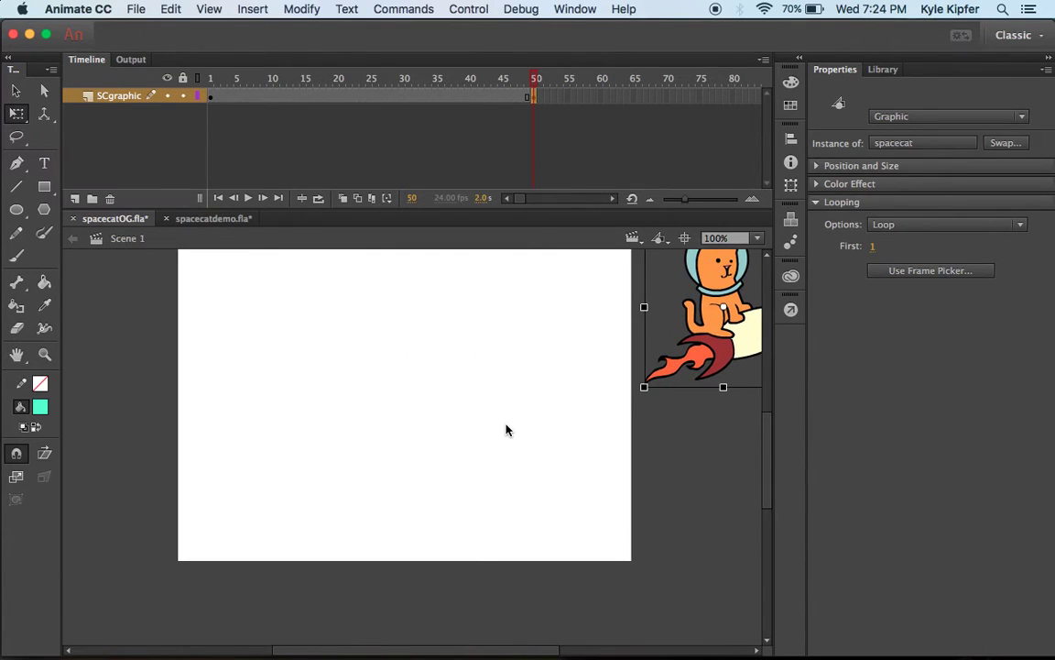
pyautogui.scroll(2, 507, 430)
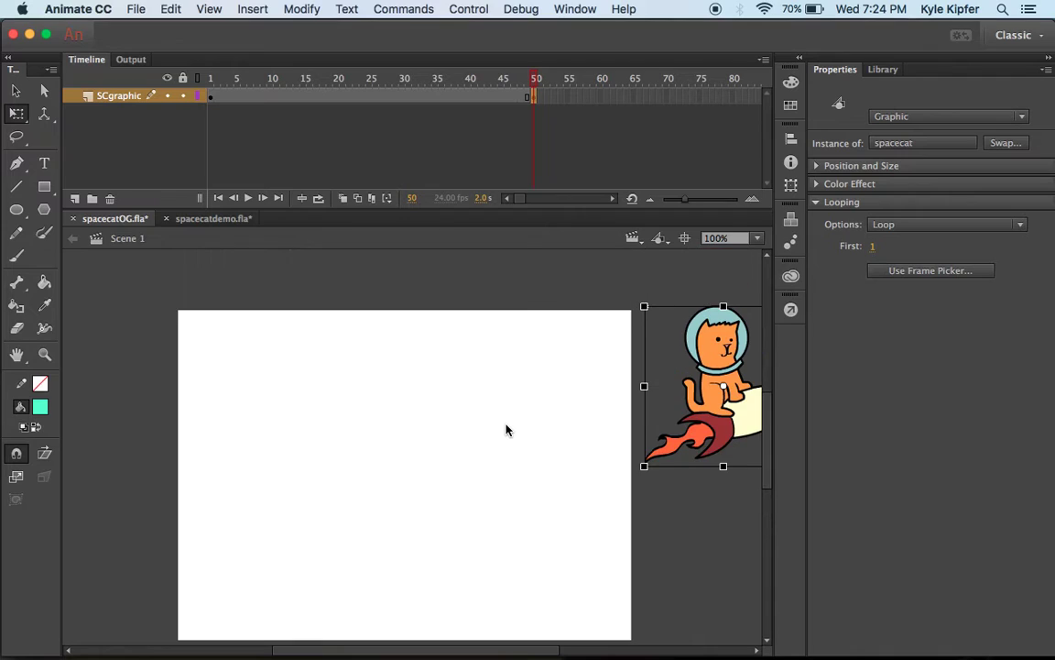
# Compare the cat's positions at frames 1 and 50, ending on frame 1
pyautogui.click(212, 97)
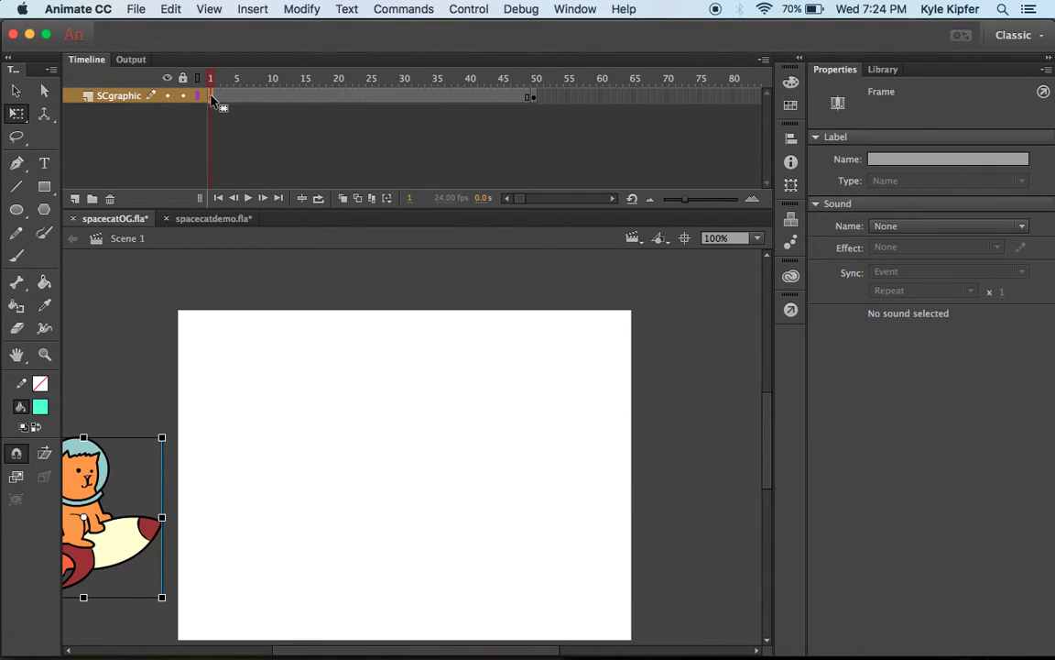
pyautogui.click(532, 97)
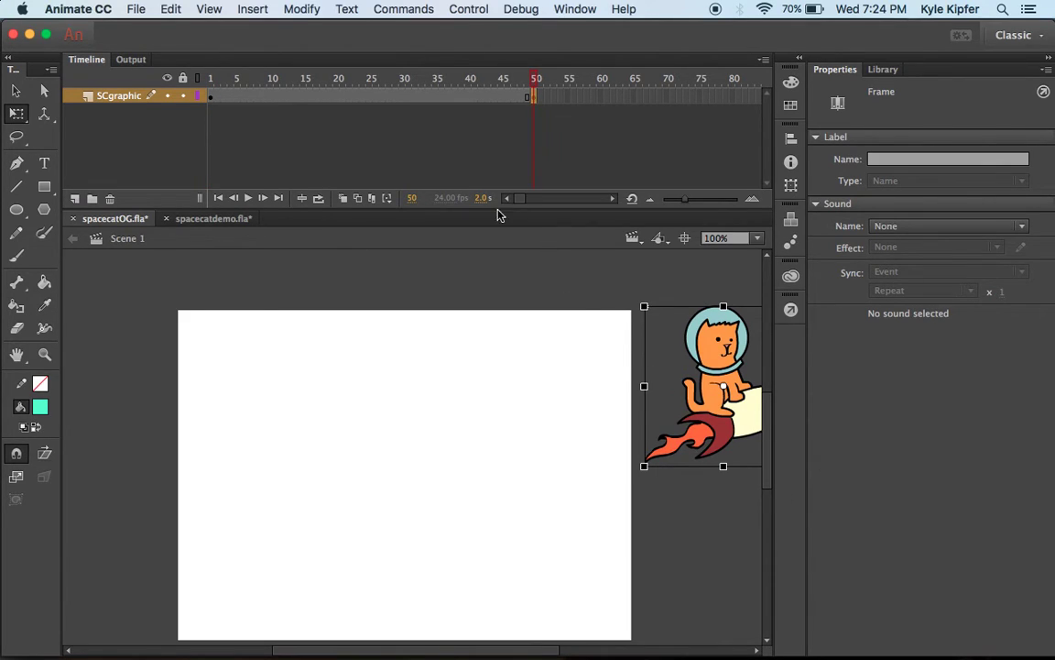
pyautogui.click(211, 97)
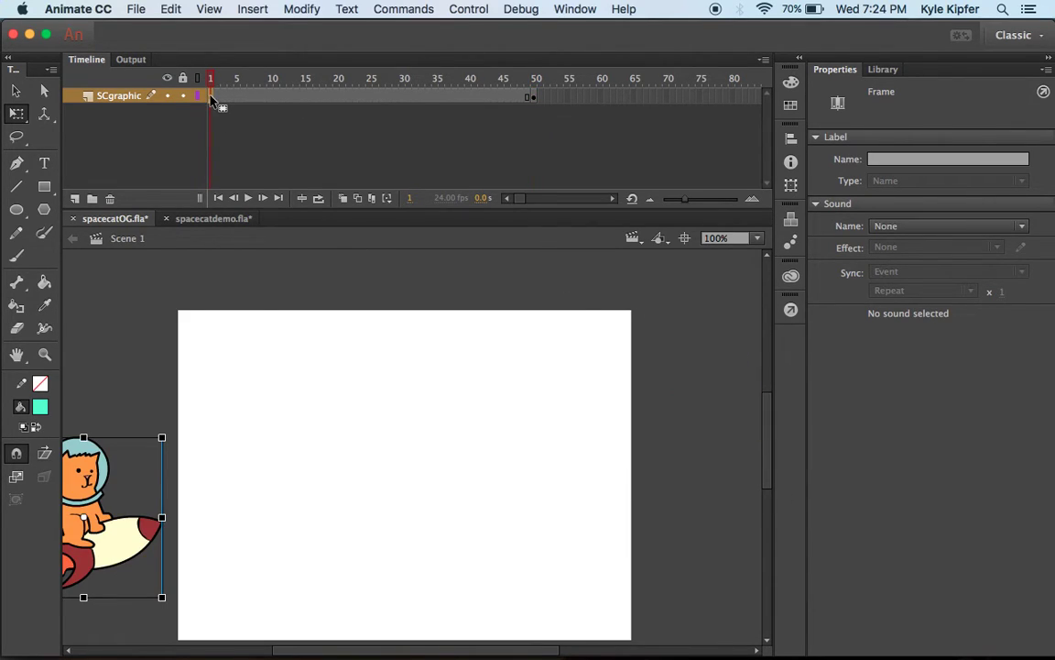
# Create a classic tween from frame 1 on SCgraphic and scrub to watch the cat move
pyautogui.rightClick(212, 99)
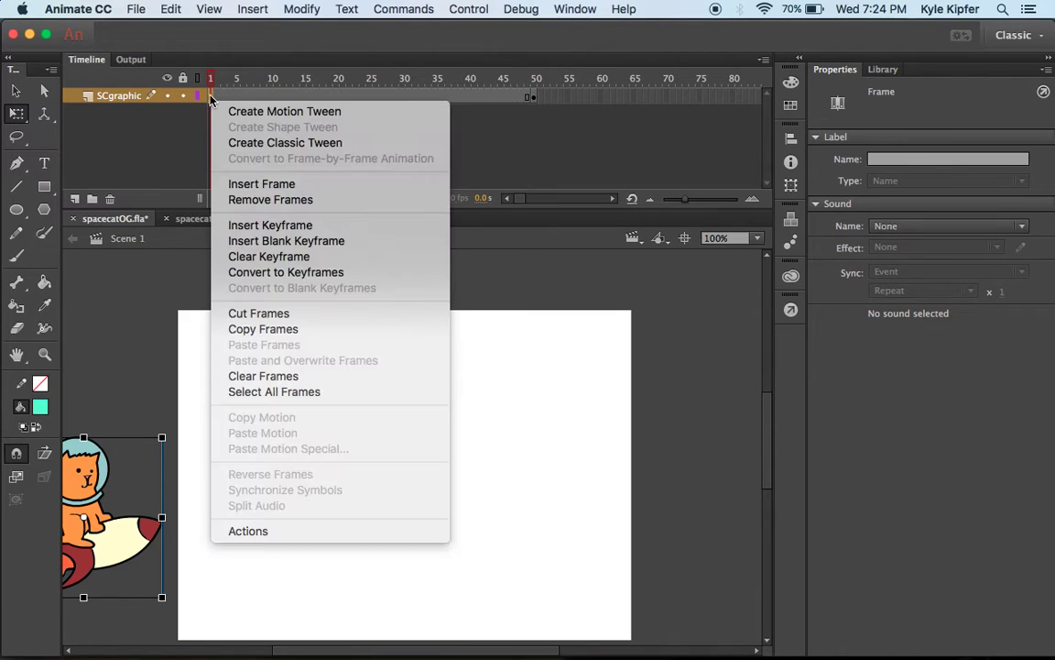
pyautogui.click(330, 145)
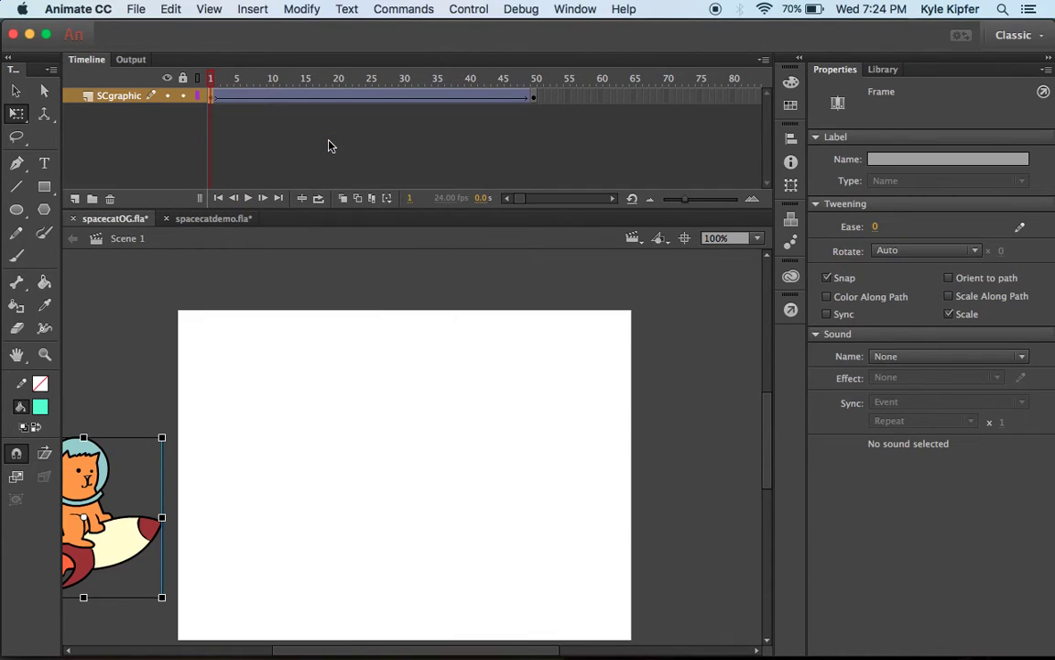
pyautogui.click(213, 78)
pyautogui.moveTo(212, 78); pyautogui.dragTo(183, 96)
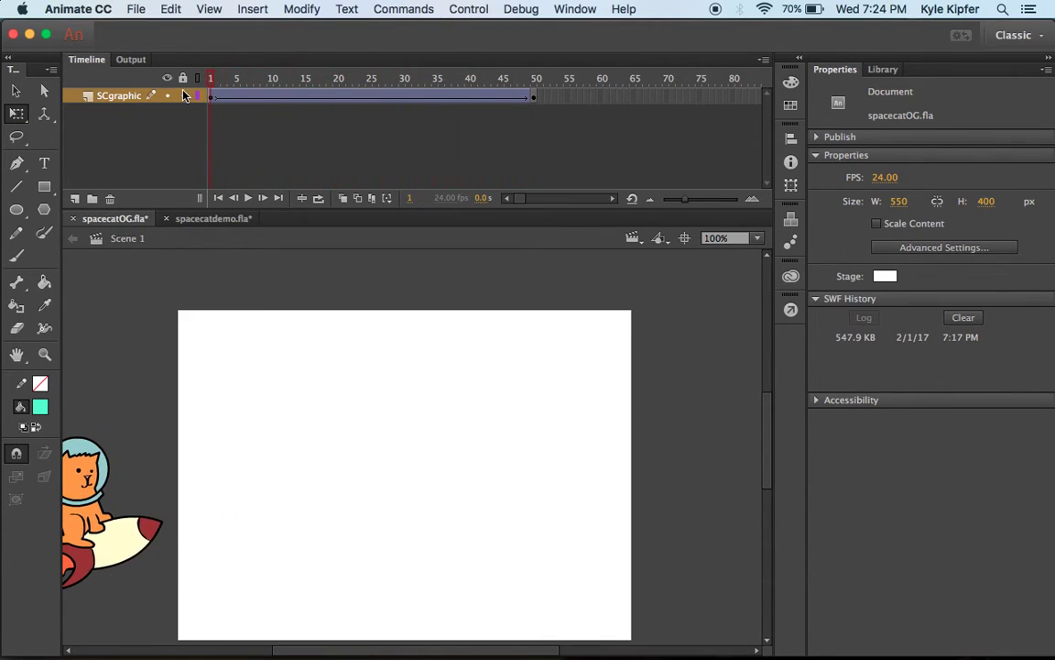
# Test the movie as a SWF, then check the cat's position at frame 50 and frame 1
pyautogui.press('super+Return')
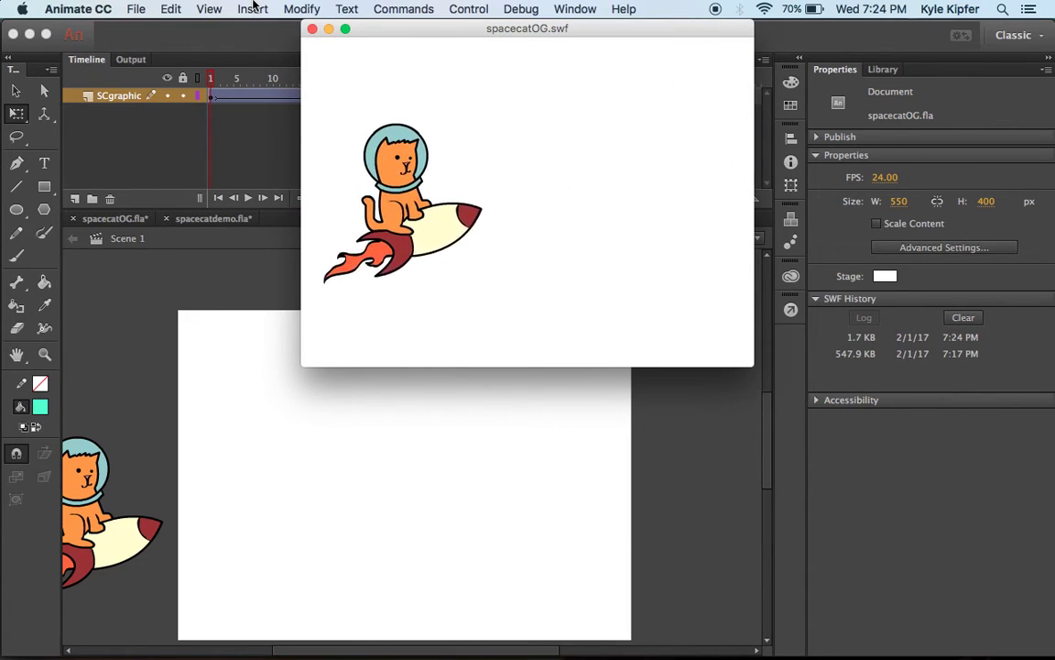
pyautogui.click(312, 31)
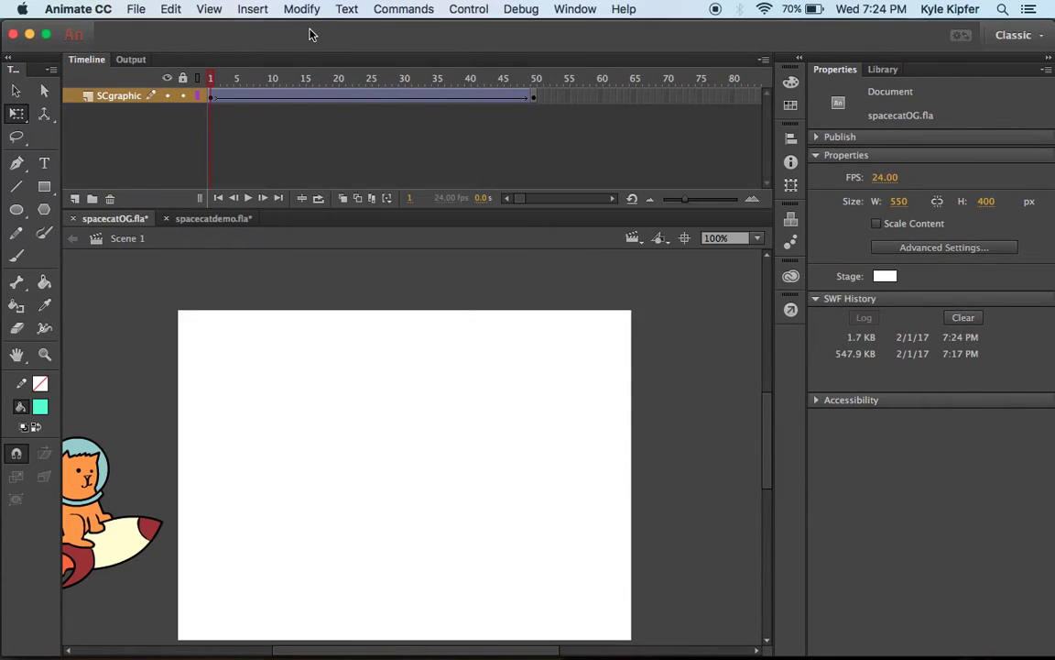
pyautogui.click(103, 472)
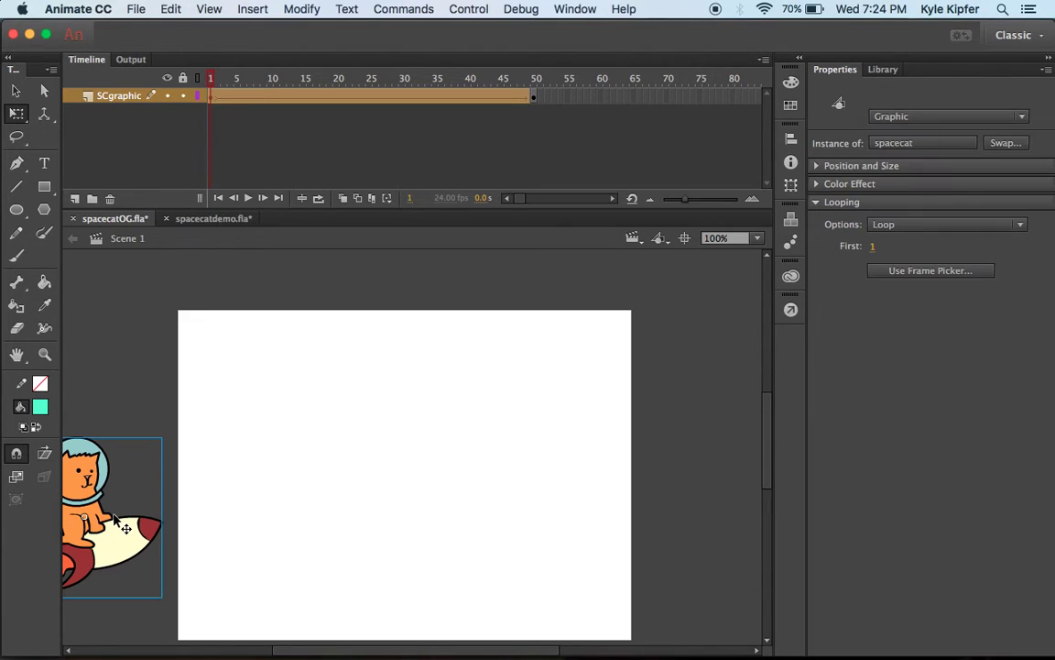
pyautogui.click(535, 97)
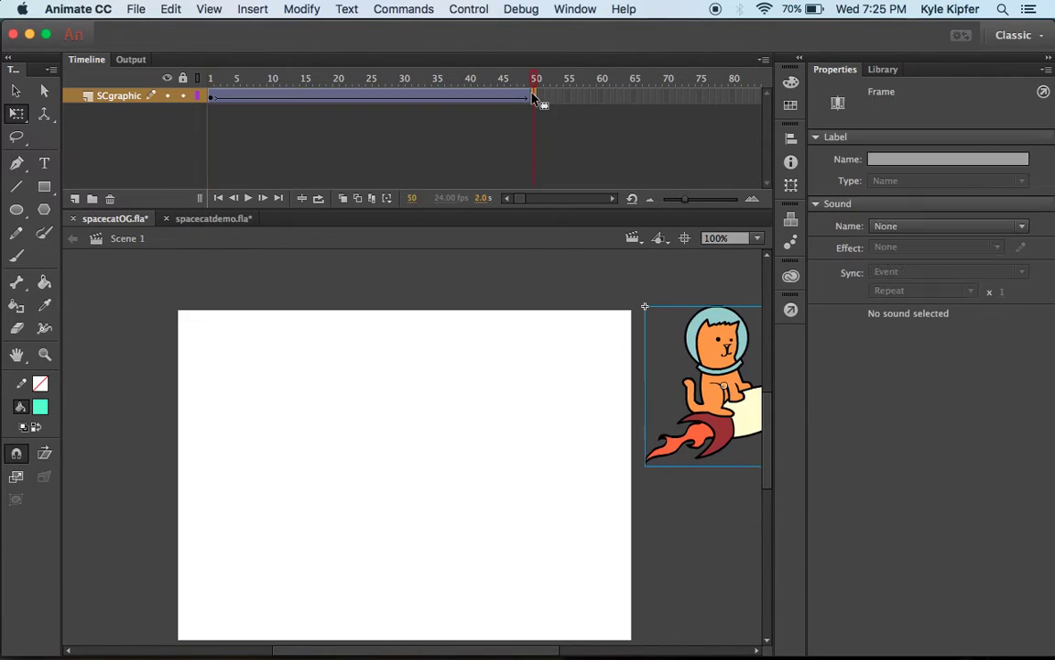
pyautogui.click(212, 97)
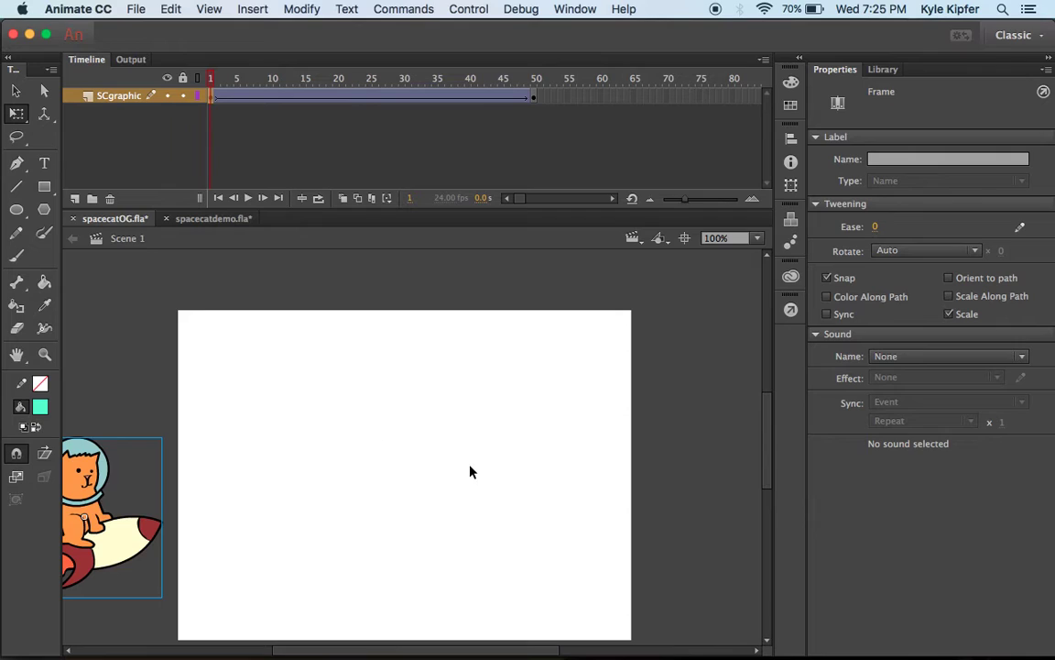
# Add a new Layer 2 above SCgraphic and select the spacecat symbol in the Library
pyautogui.click(77, 199)
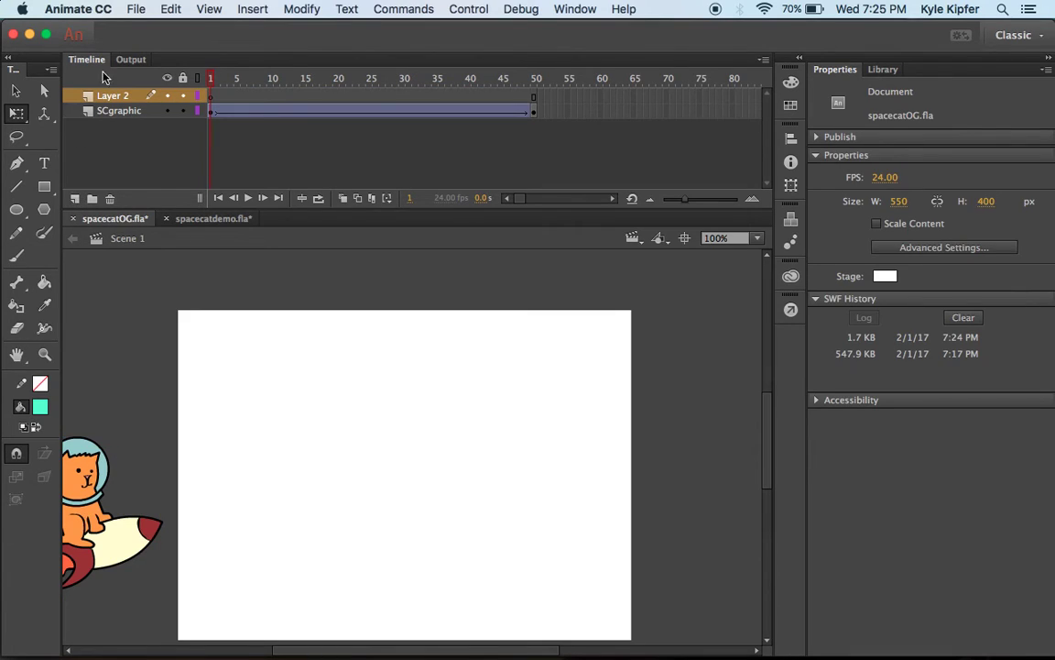
pyautogui.click(879, 71)
pyautogui.moveTo(878, 258); pyautogui.dragTo(881, 263)
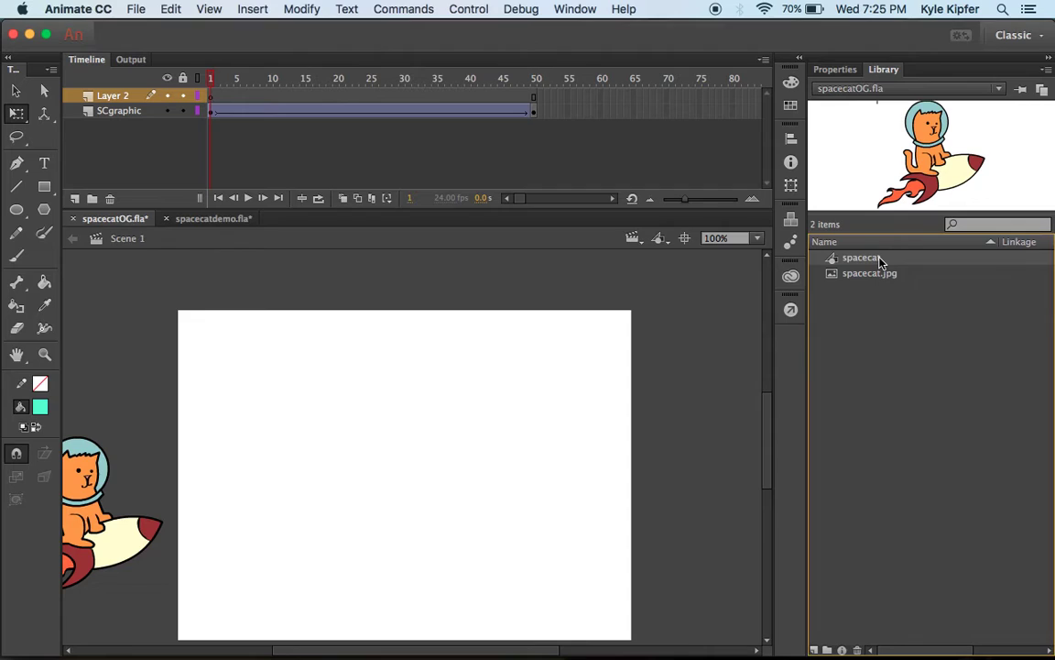
pyautogui.click(875, 274)
pyautogui.click(878, 260)
# Place a trial spacecat instance on the stage, delete it, and return to Properties
pyautogui.moveTo(879, 261); pyautogui.dragTo(220, 360)
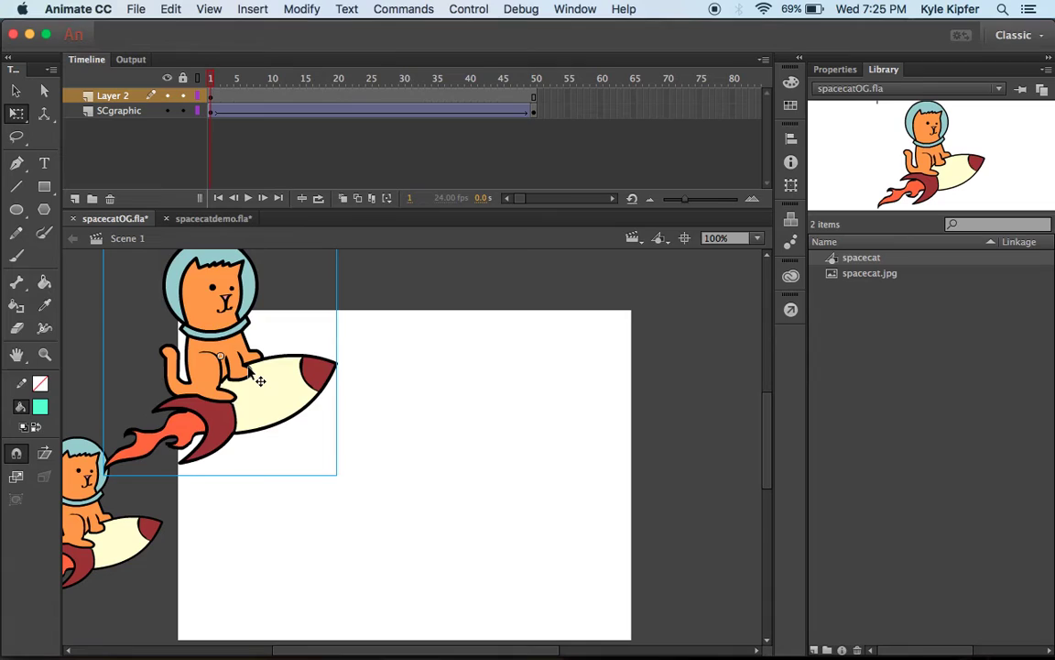
pyautogui.press('Delete')
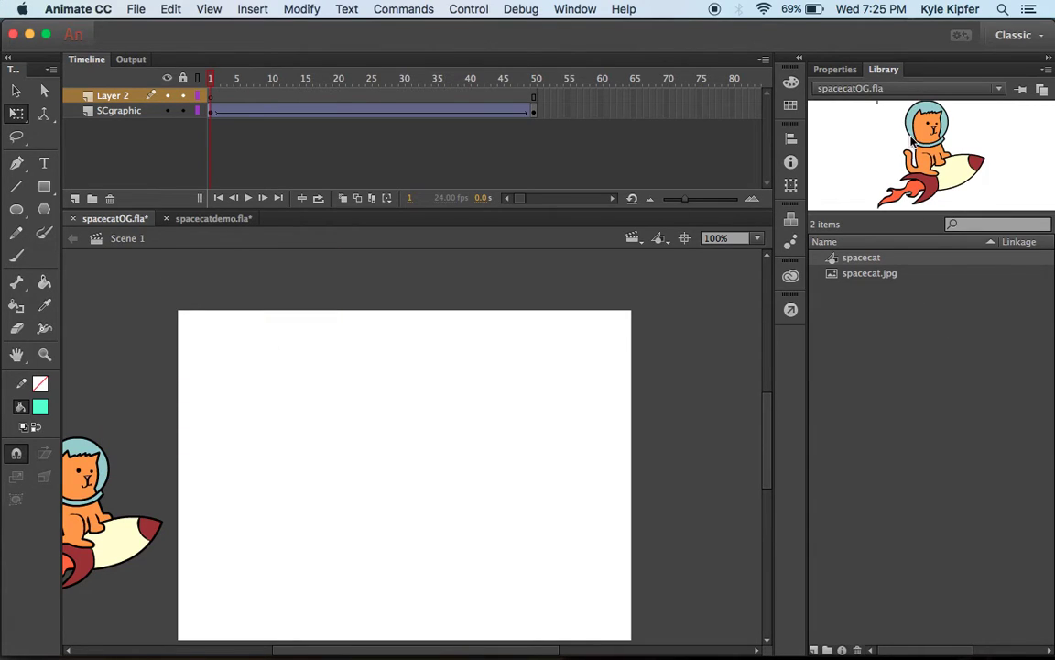
pyautogui.click(835, 70)
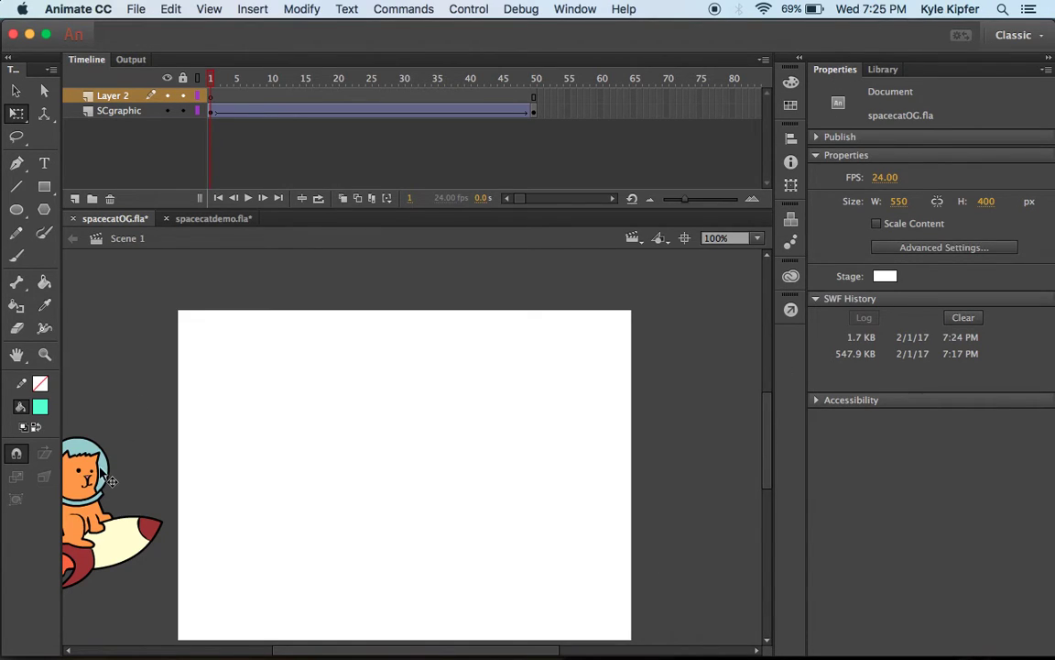
# Rename Layer 2 to 'stars' and move it below SCgraphic in the layer stack
pyautogui.click(114, 99)
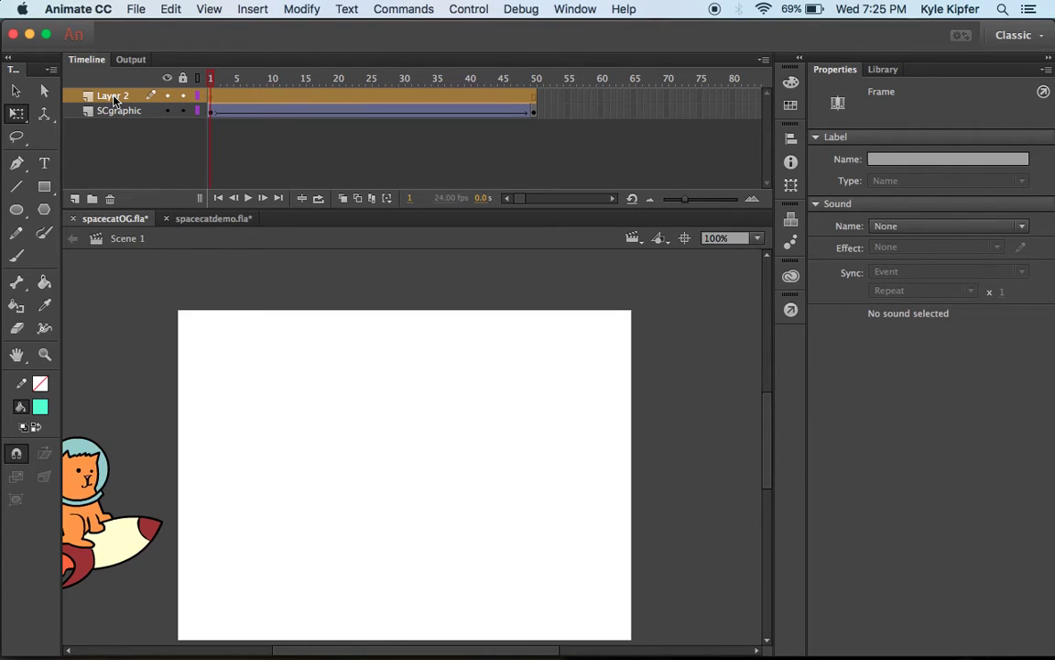
pyautogui.doubleClick(114, 97)
pyautogui.write('stars')
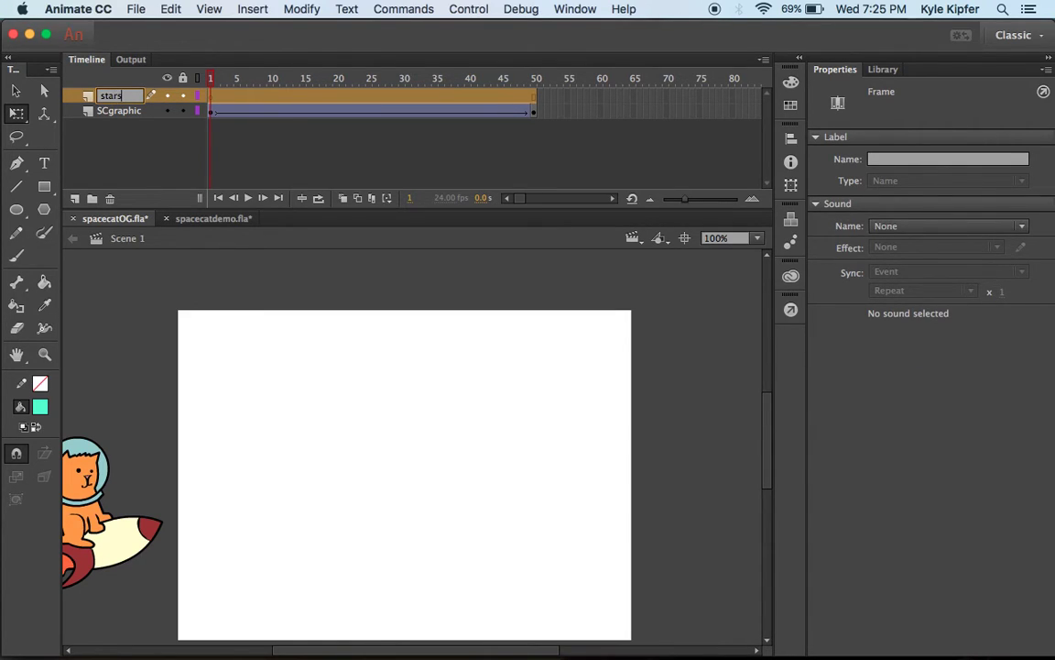
pyautogui.press('Return')
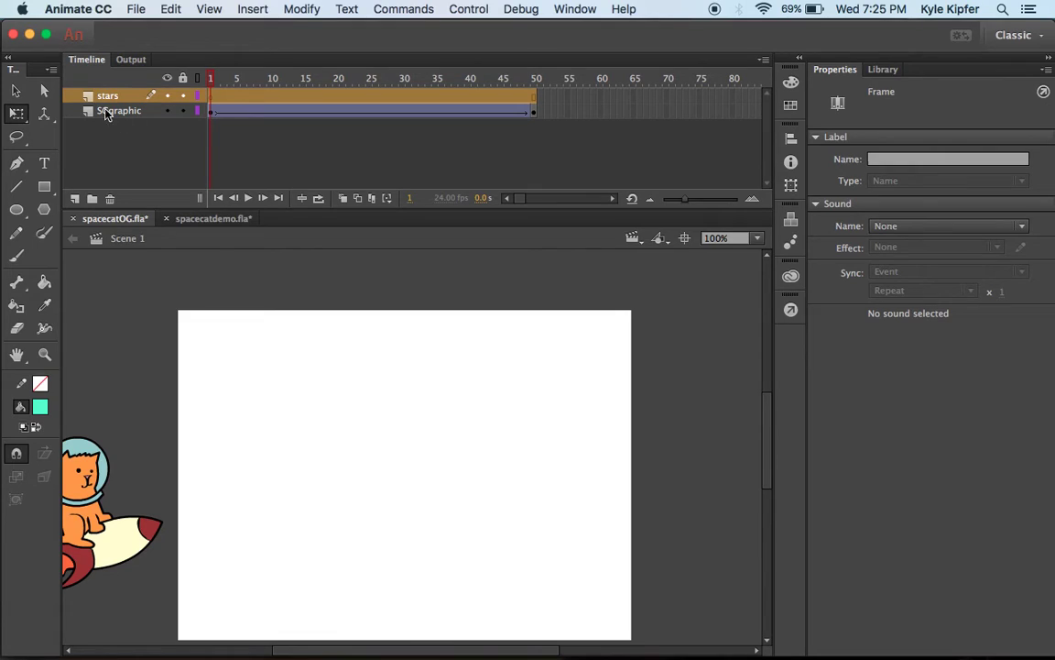
pyautogui.moveTo(109, 95); pyautogui.dragTo(120, 123)
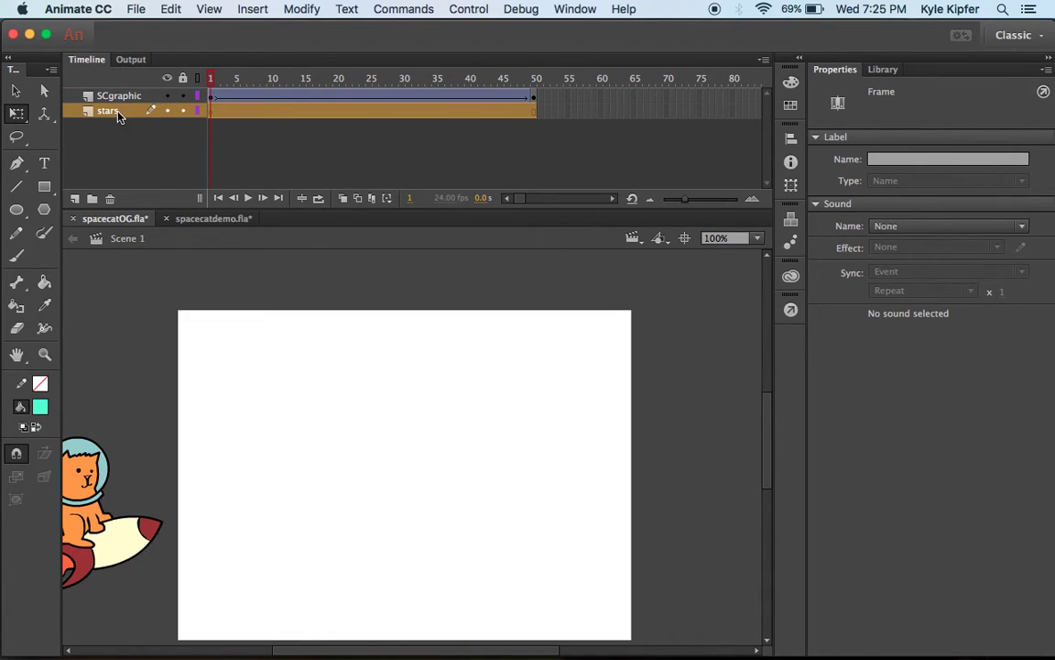
pyautogui.click(212, 111)
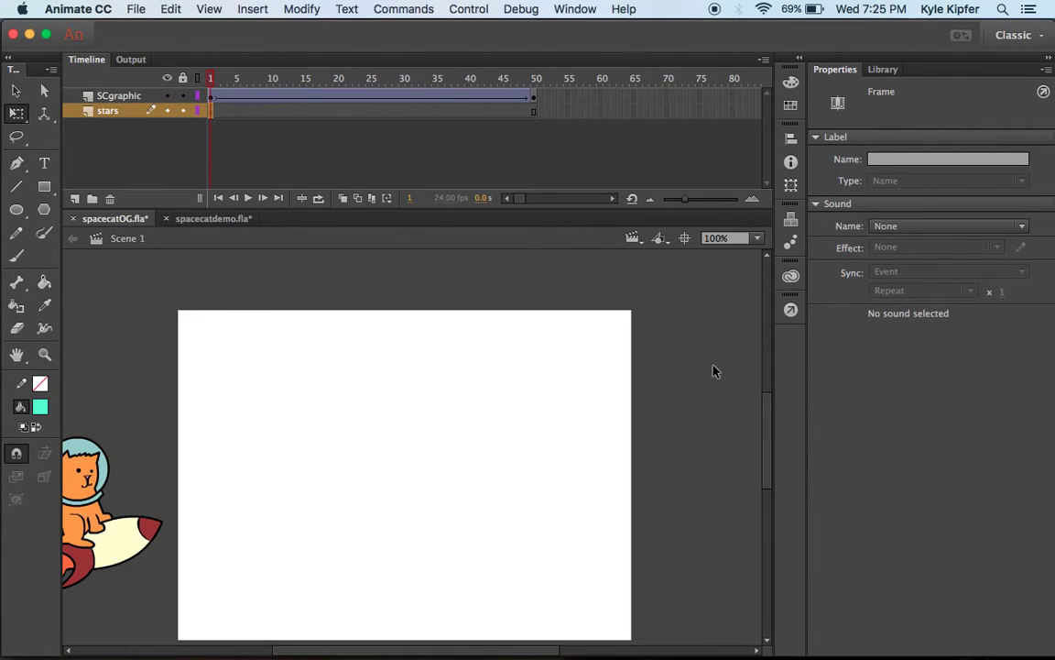
# Set the stage colour to dark teal #003333
pyautogui.click(373, 296)
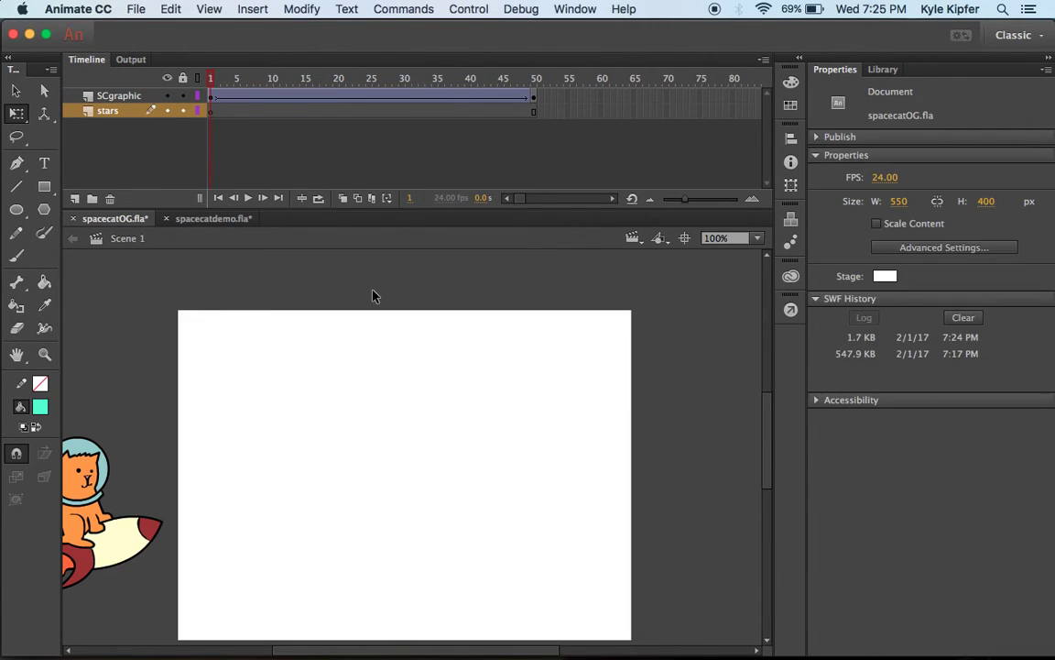
pyautogui.click(887, 278)
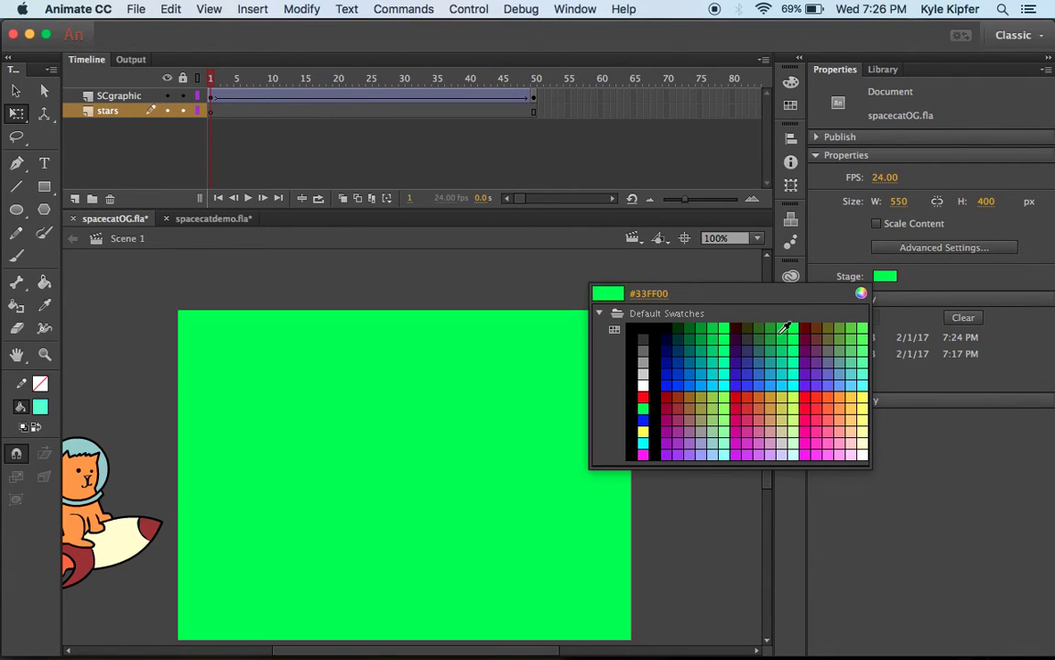
pyautogui.click(683, 332)
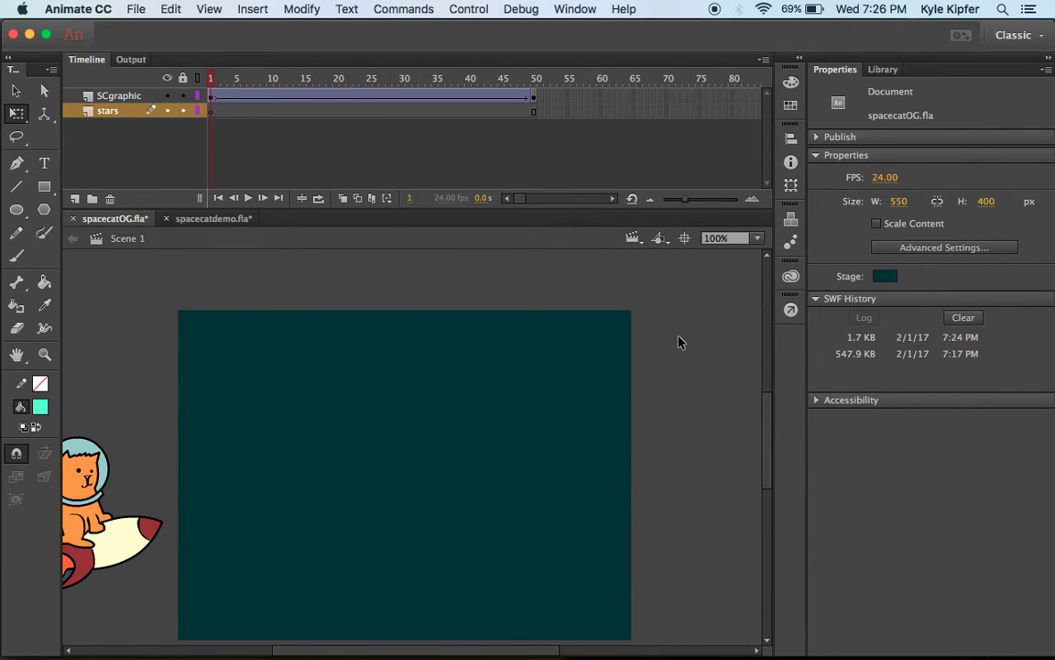
# On frame 1 of the stars layer, set the fill colour to pale yellow #FFFF99
pyautogui.click(210, 111)
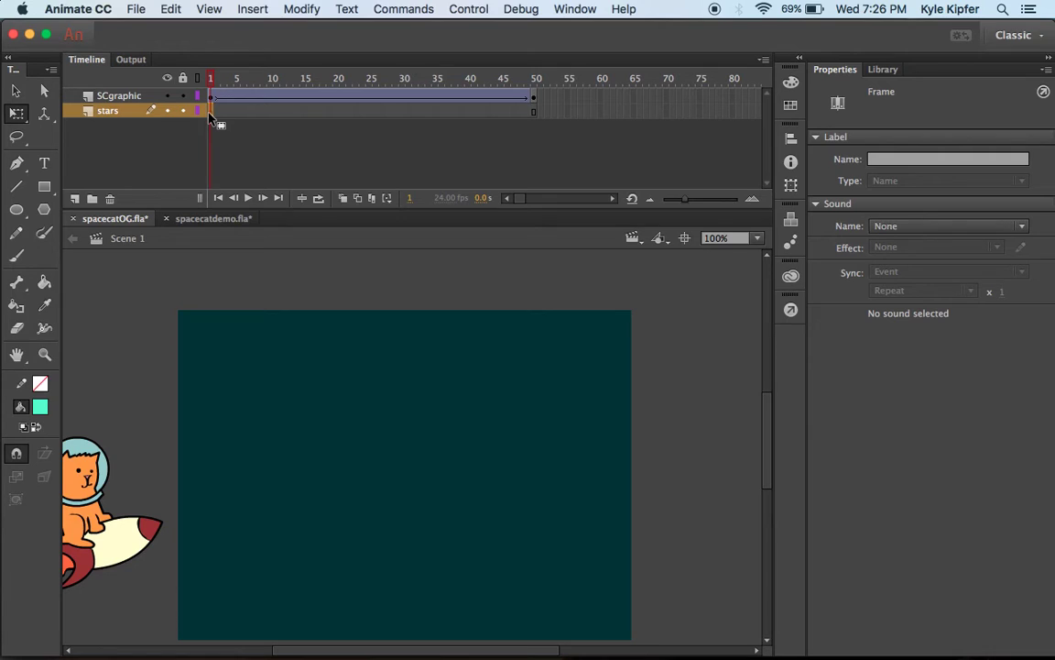
pyautogui.click(42, 408)
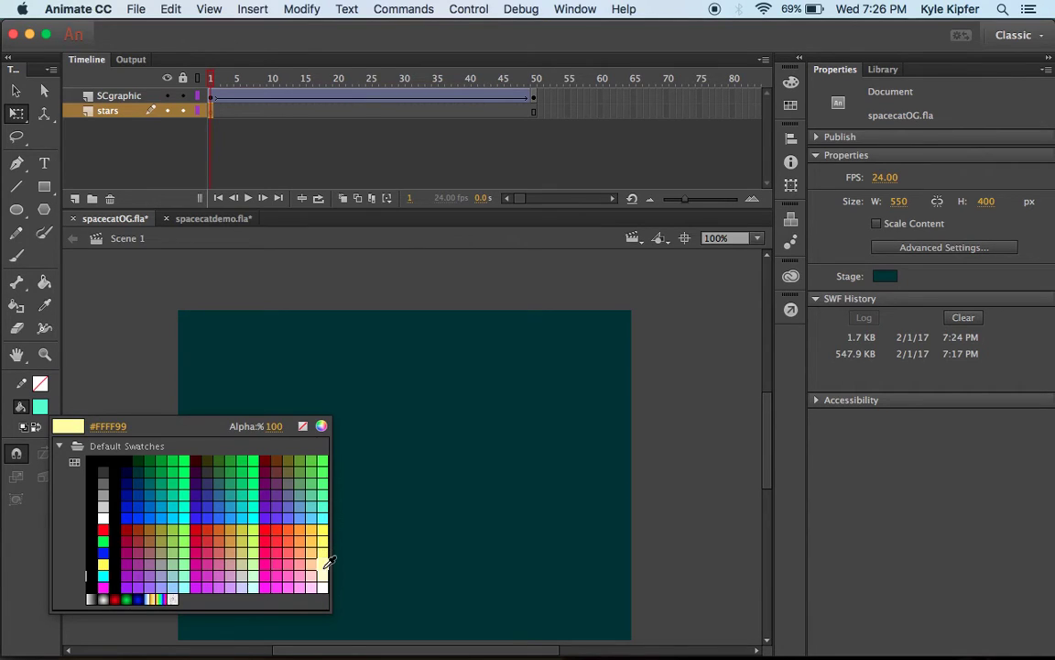
pyautogui.click(324, 563)
pyautogui.click(40, 407)
pyautogui.click(329, 544)
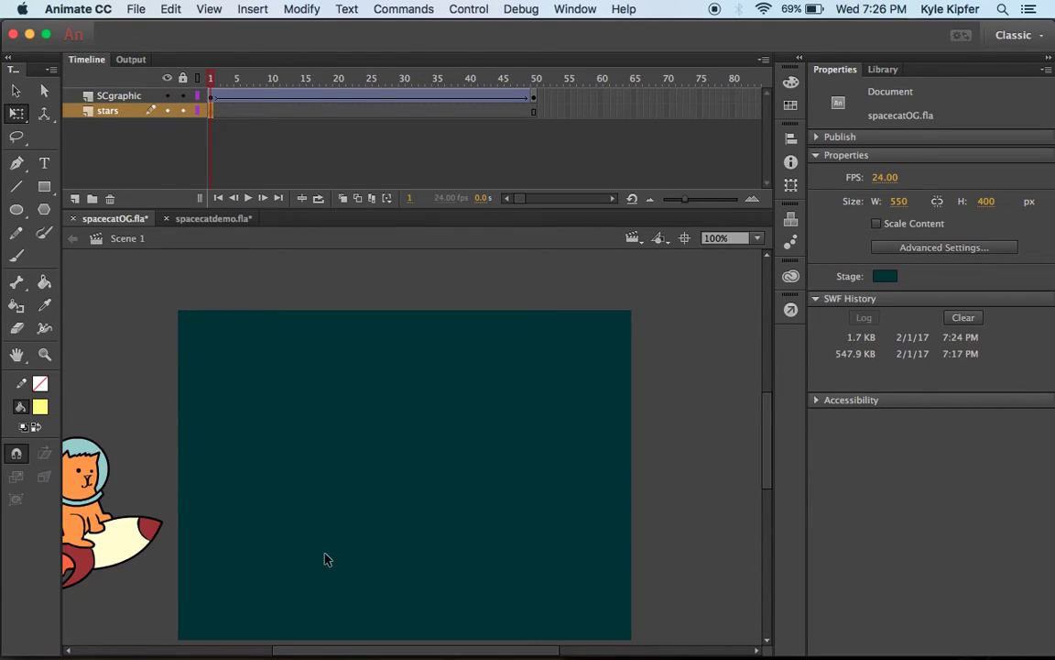
# Draw a trial yellow rectangle near the stage's upper left and undo it
pyautogui.click(46, 184)
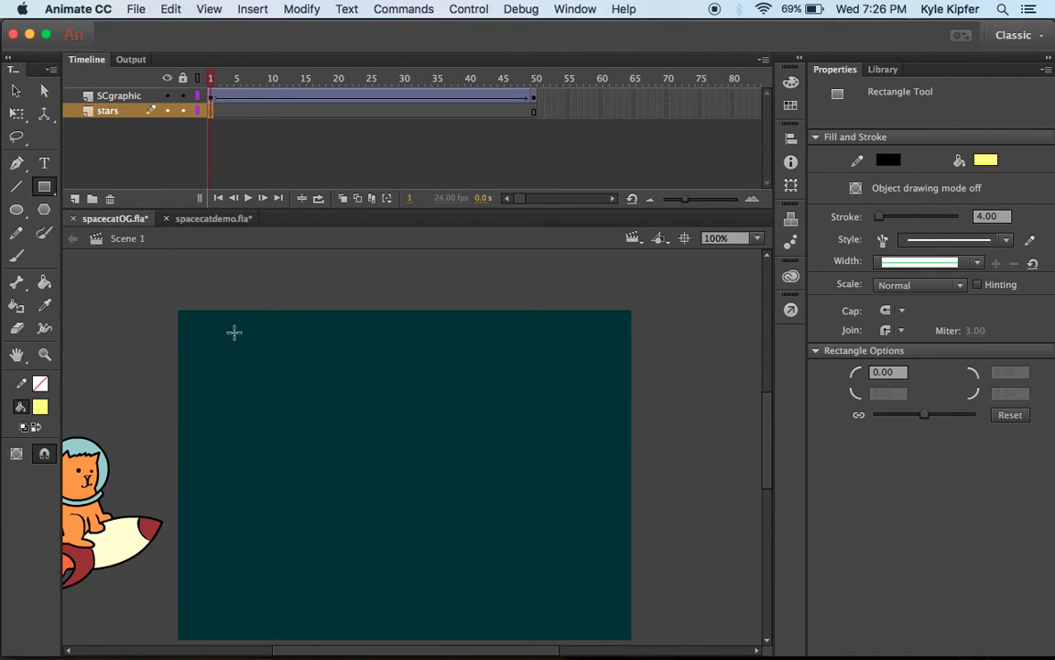
pyautogui.moveTo(241, 368)
pyautogui.mouseDown()
pyautogui.moveTo(334, 422)
pyautogui.moveTo(291, 392)
pyautogui.mouseUp()
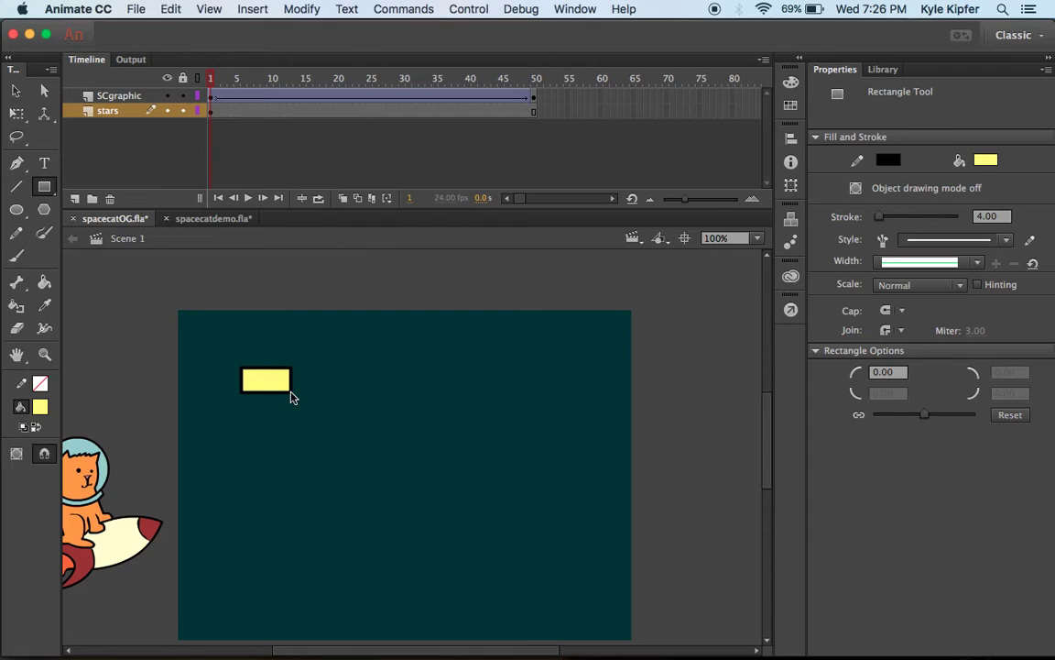
pyautogui.press('super+z')
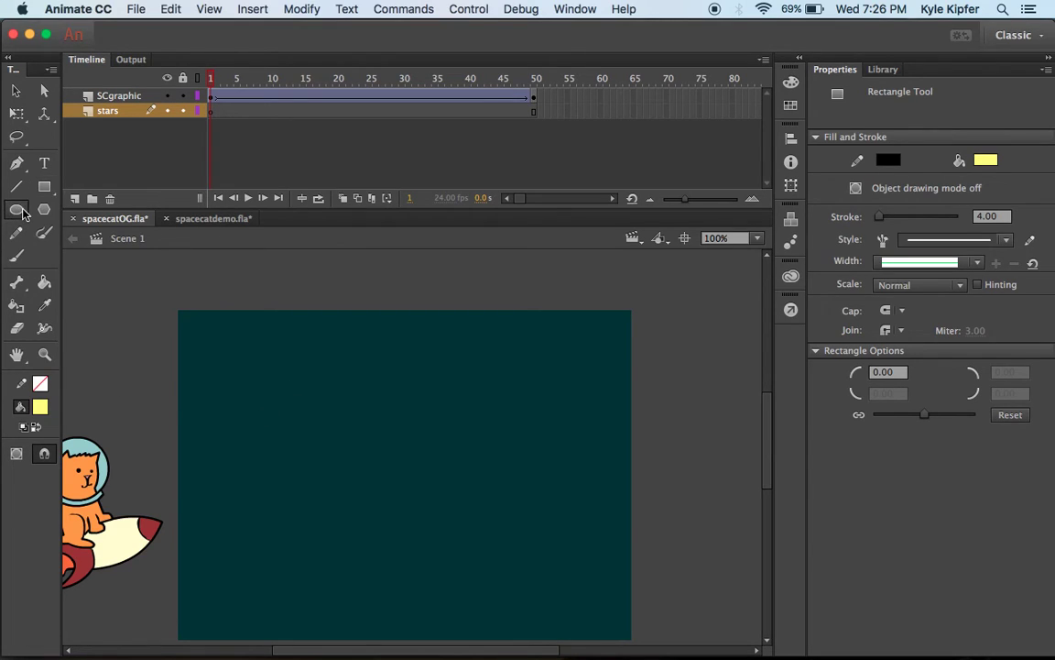
# Switch to the PolyStar tool and set its options to star style with 4 sides
pyautogui.click(18, 210)
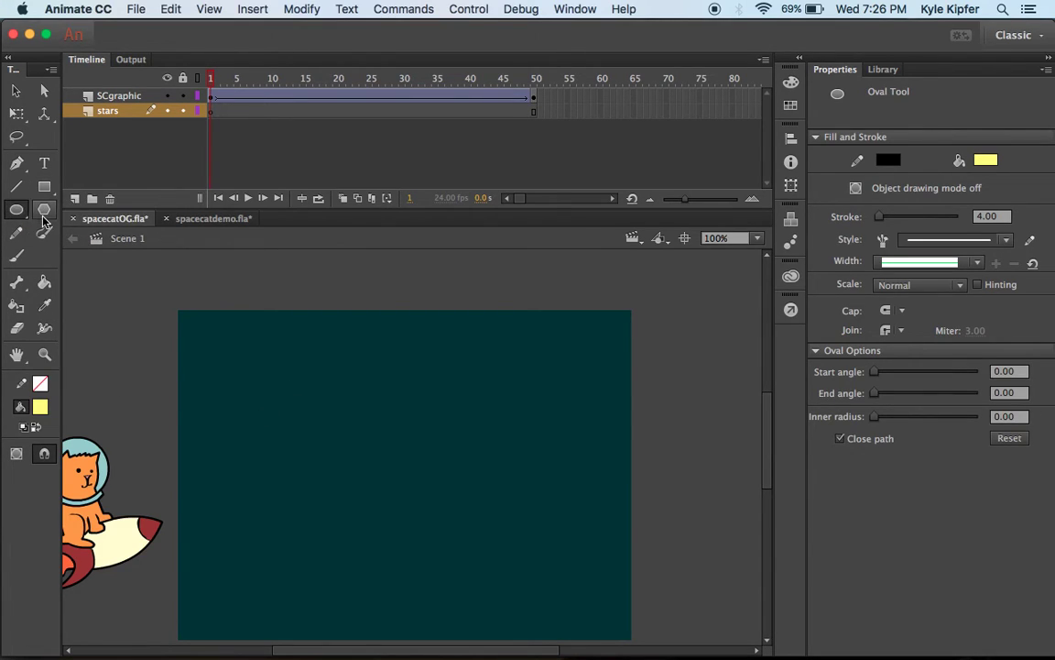
pyautogui.click(43, 218)
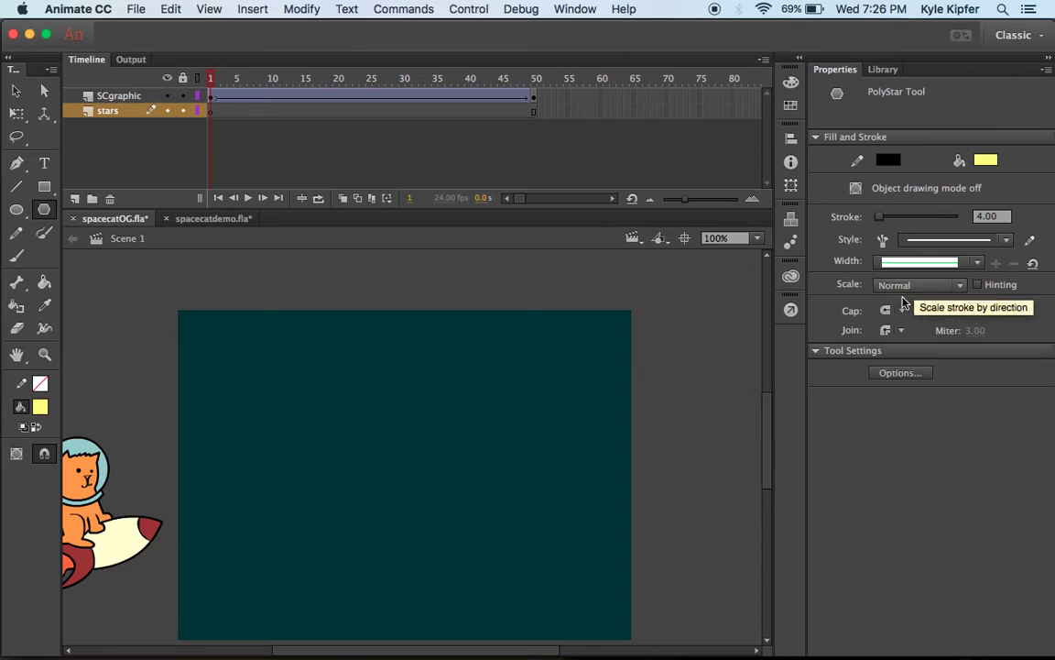
pyautogui.click(898, 373)
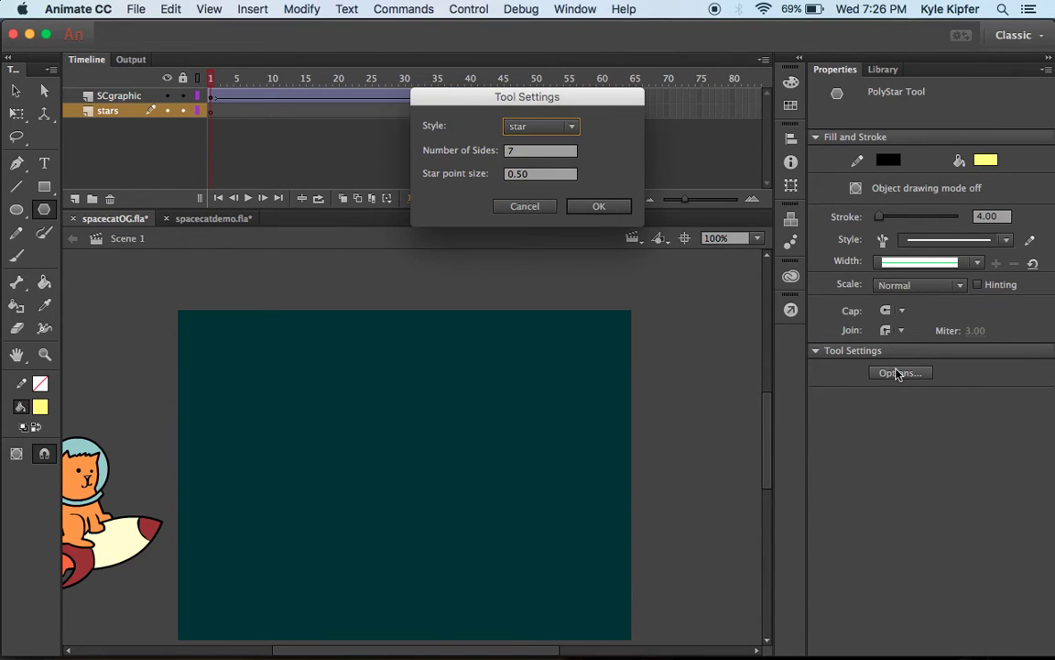
pyautogui.click(571, 127)
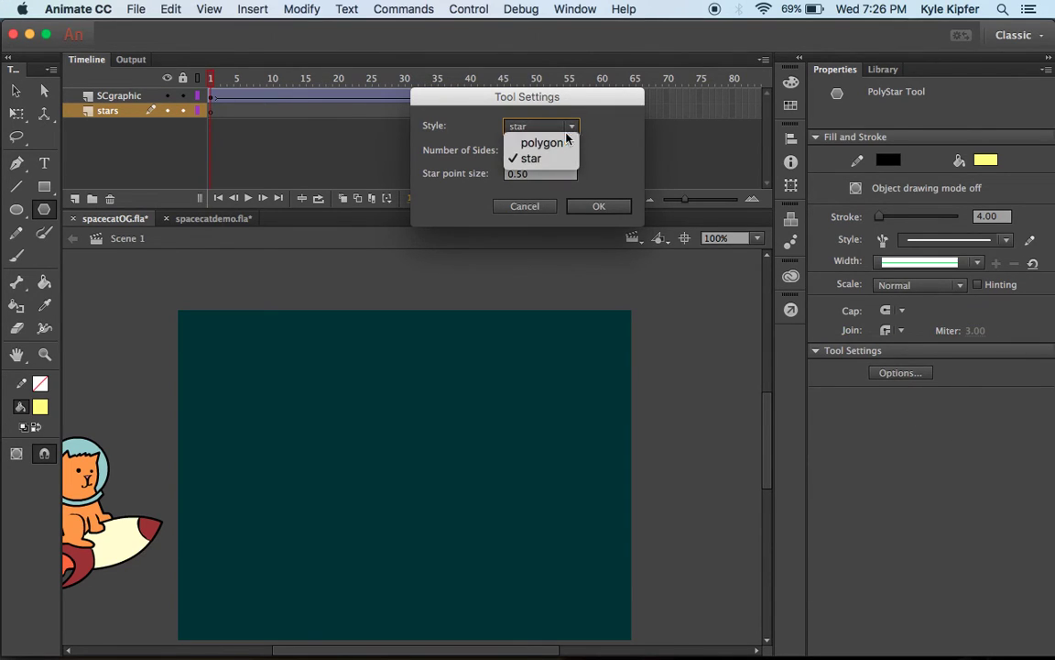
pyautogui.click(567, 141)
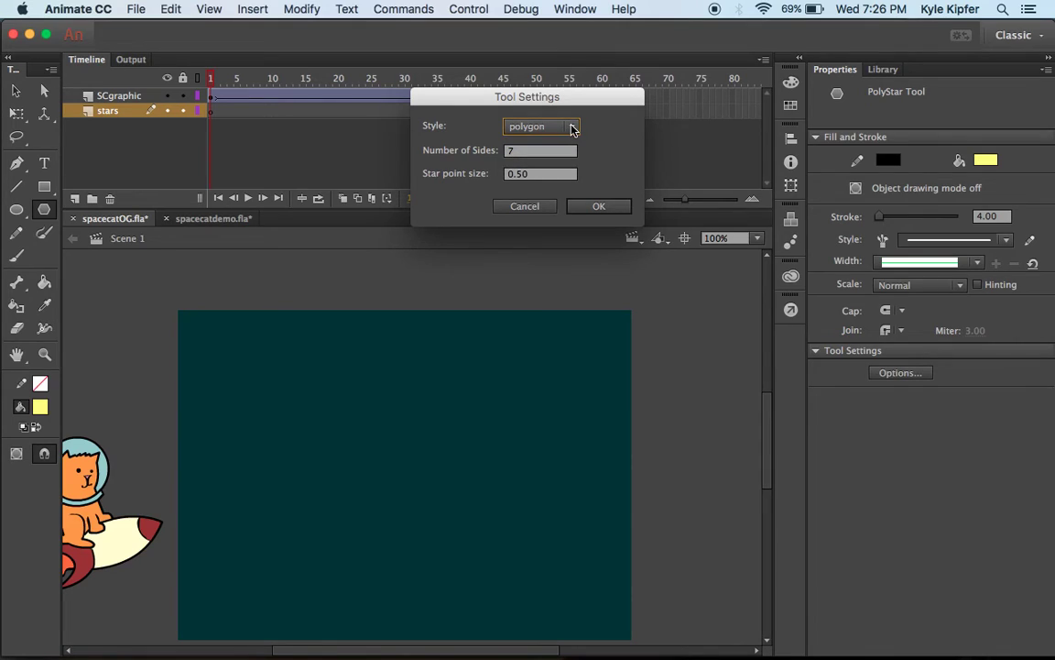
pyautogui.doubleClick(514, 152)
pyautogui.click(567, 128)
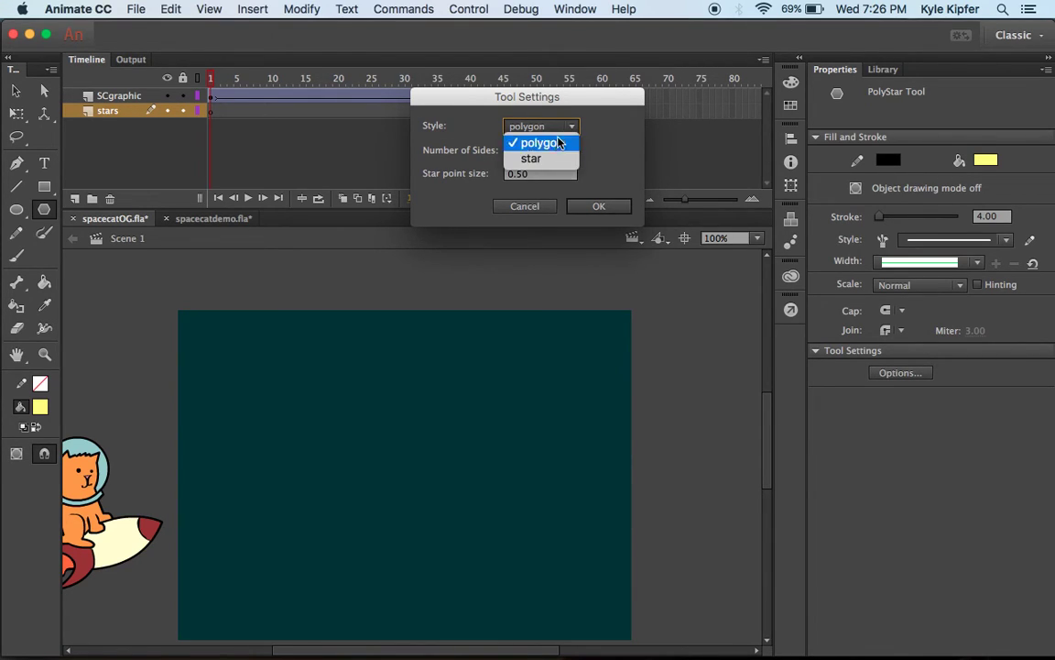
pyautogui.click(556, 156)
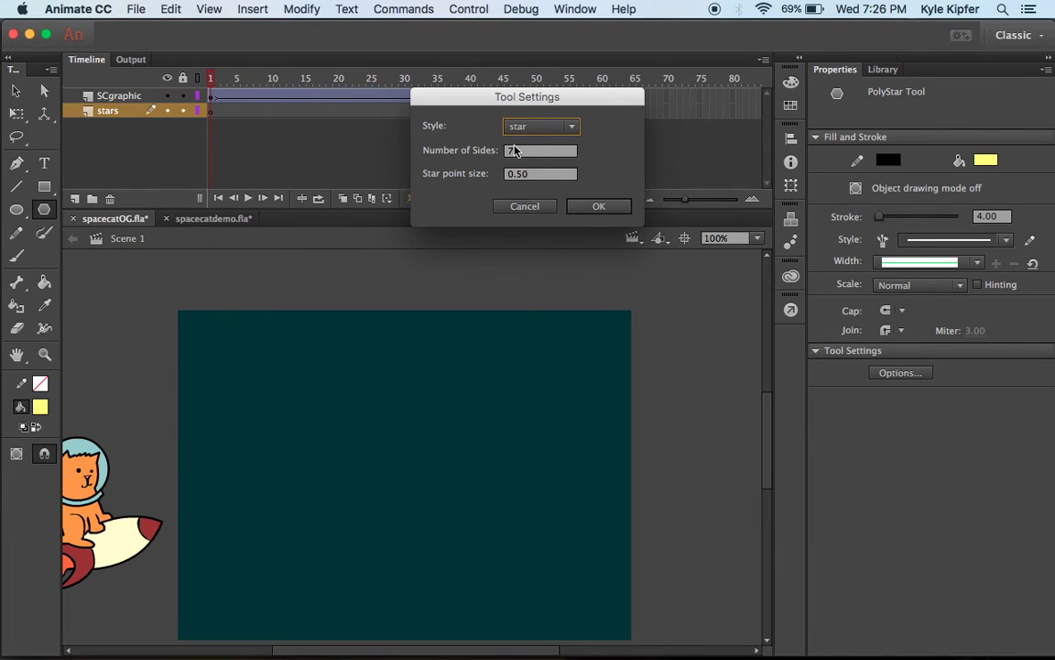
pyautogui.doubleClick(526, 151)
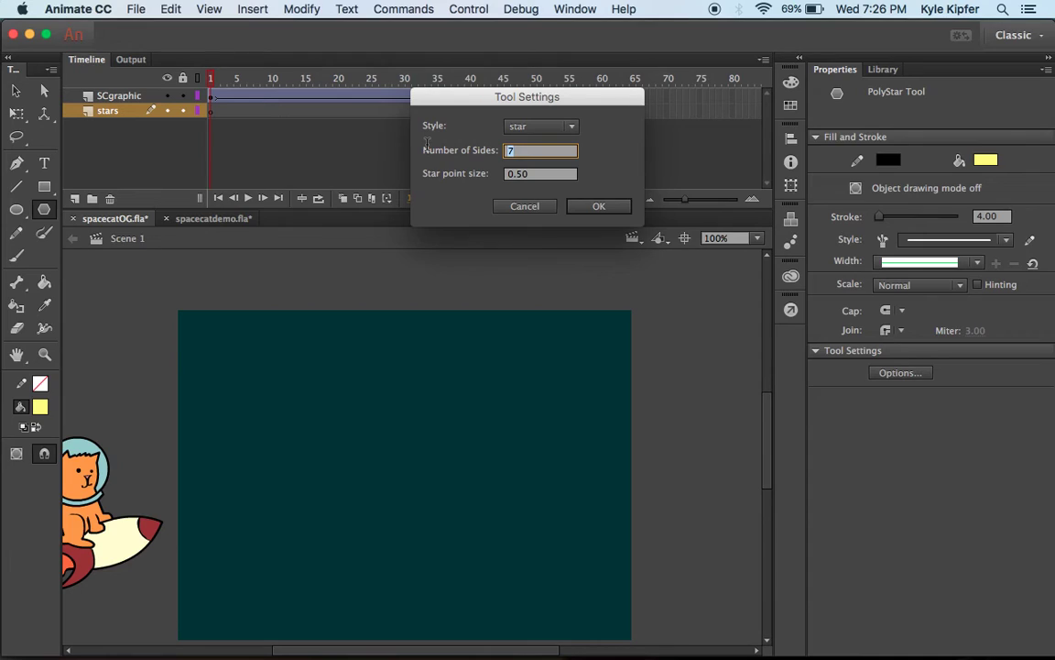
# Apply the four-point star settings, draw a test star, and undo its black outline
pyautogui.click(599, 207)
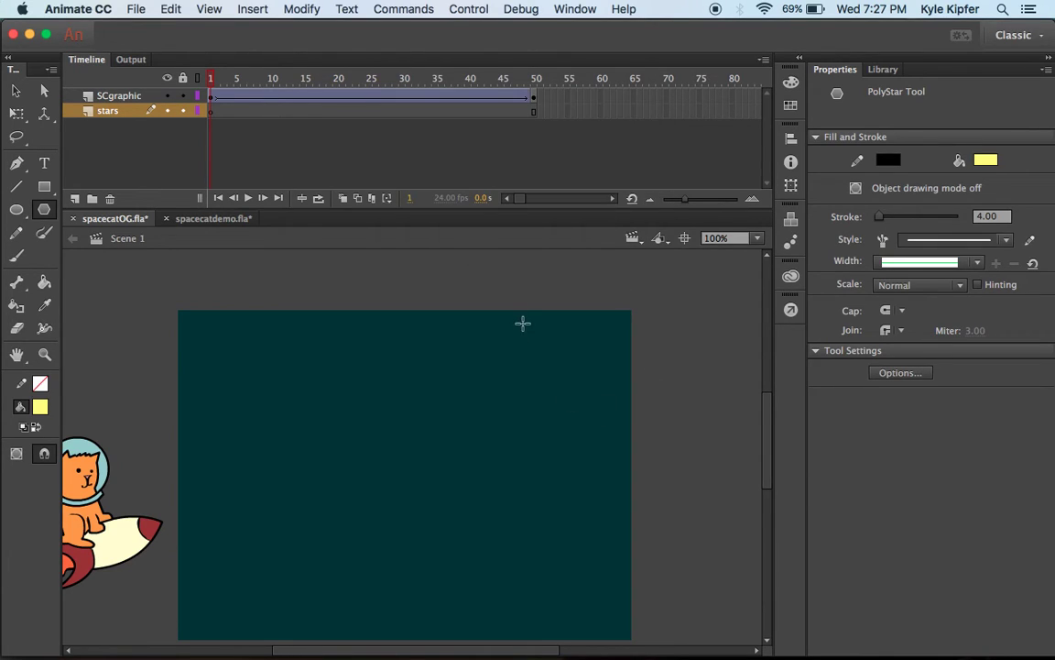
pyautogui.moveTo(533, 333)
pyautogui.mouseDown()
pyautogui.moveTo(552, 366)
pyautogui.moveTo(532, 377)
pyautogui.mouseUp()
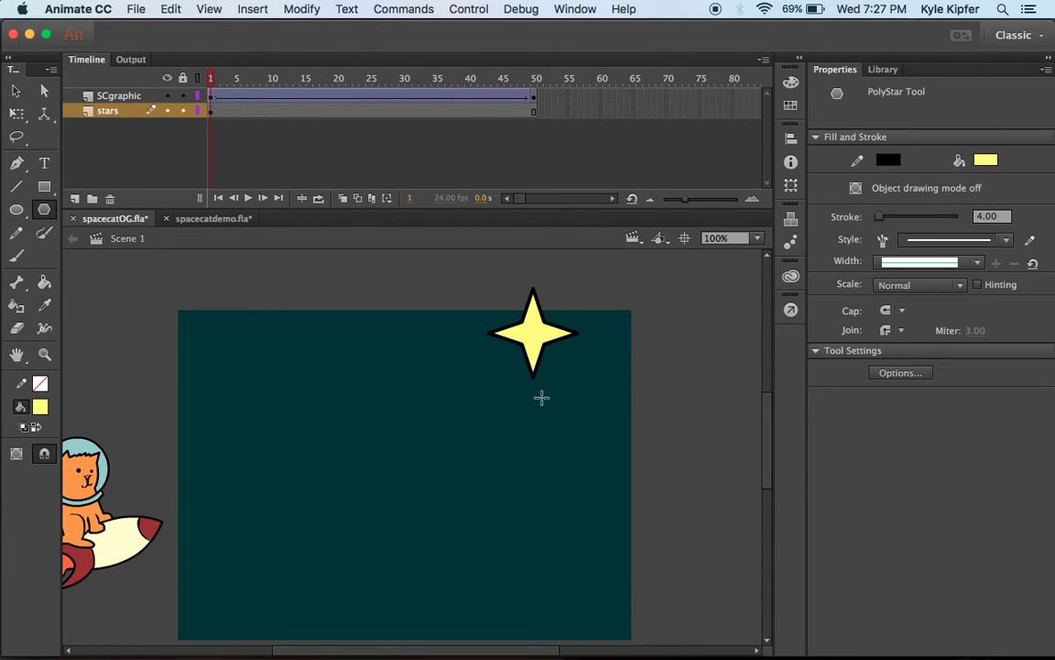
pyautogui.press('super+z')
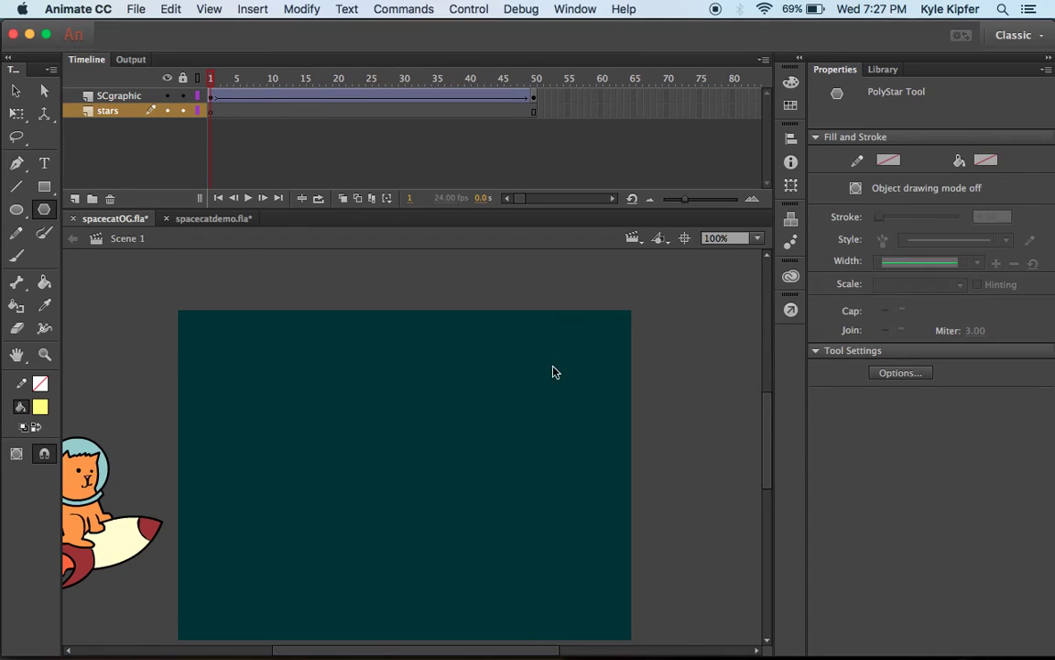
# Set the stroke colour to none and draw a yellow four-point star at the stage's top edge
pyautogui.click(40, 385)
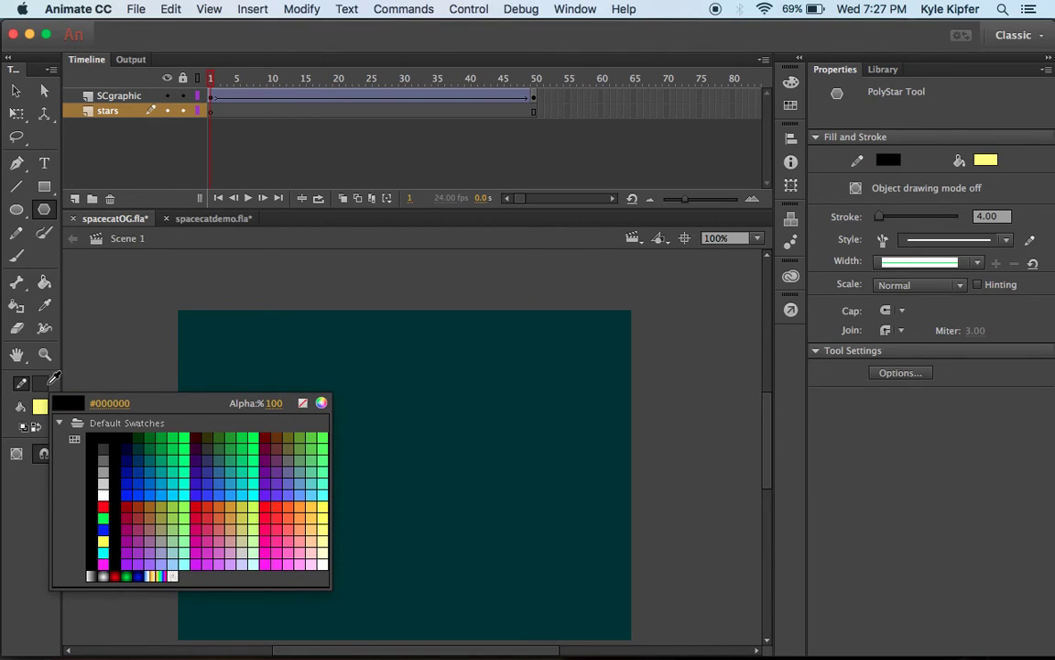
pyautogui.click(304, 403)
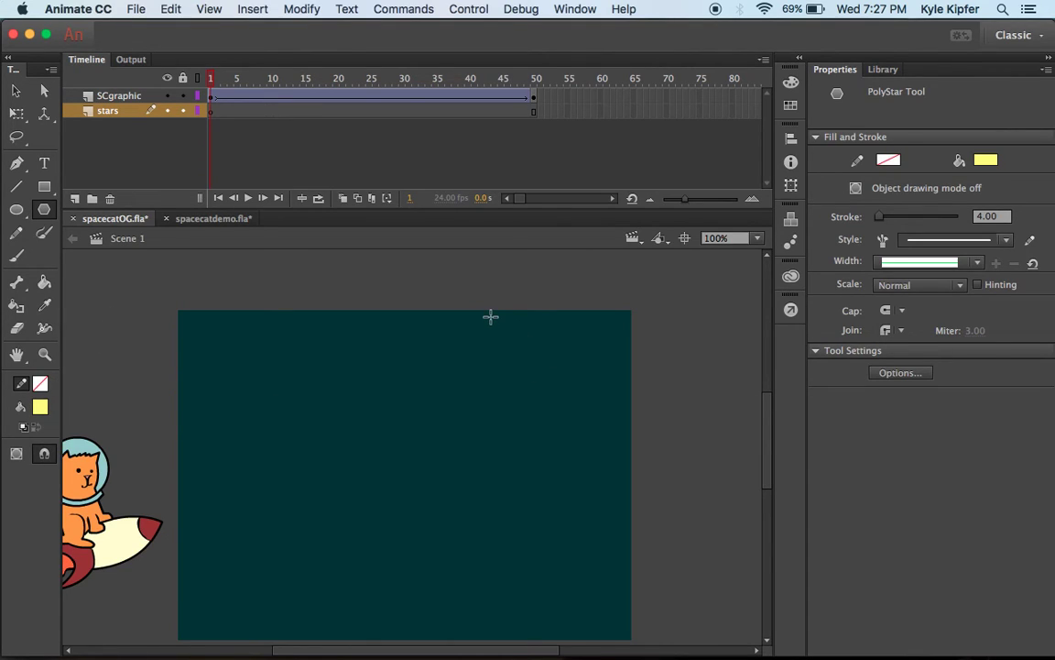
pyautogui.moveTo(490, 309); pyautogui.dragTo(488, 344)
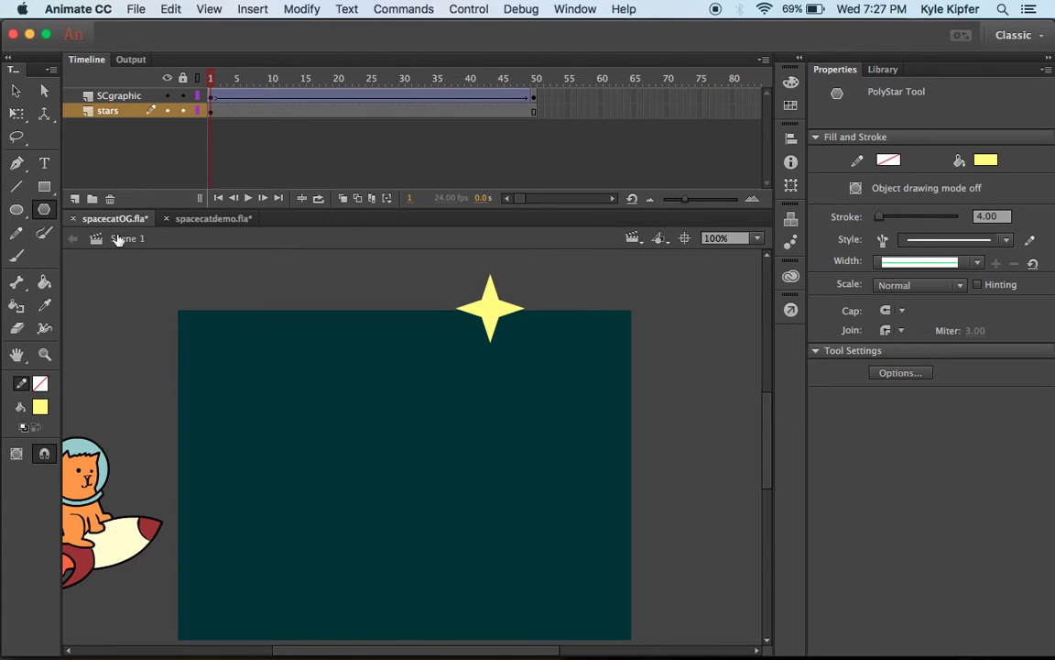
# Move the yellow star down and right so it sits fully on the stage
pyautogui.click(16, 92)
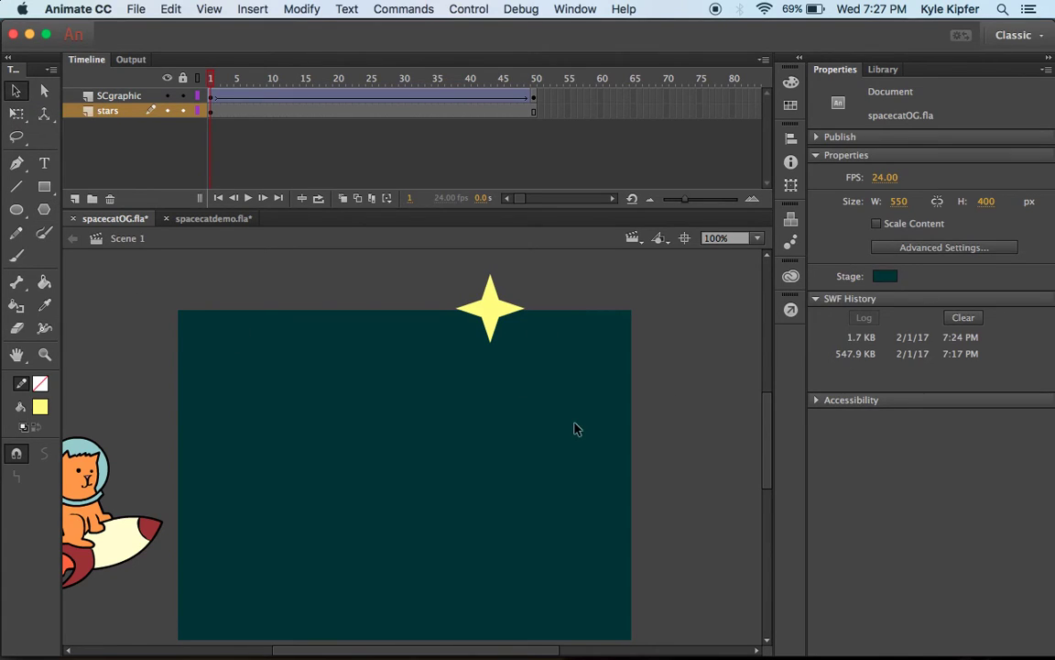
pyautogui.click(494, 313)
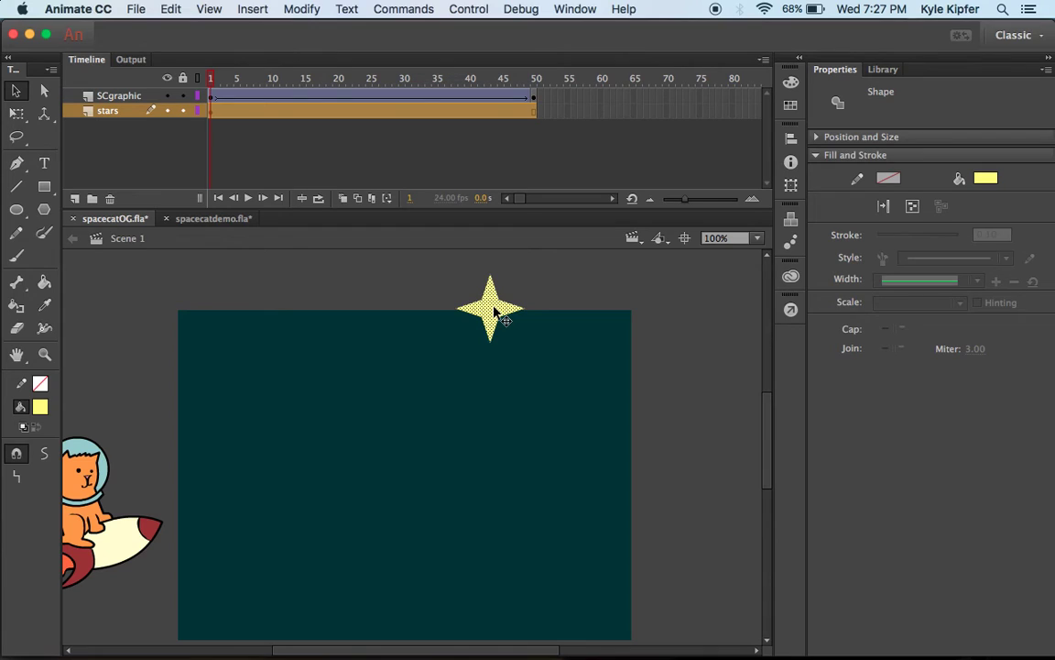
pyautogui.moveTo(495, 313); pyautogui.dragTo(547, 343)
pyautogui.click(458, 321)
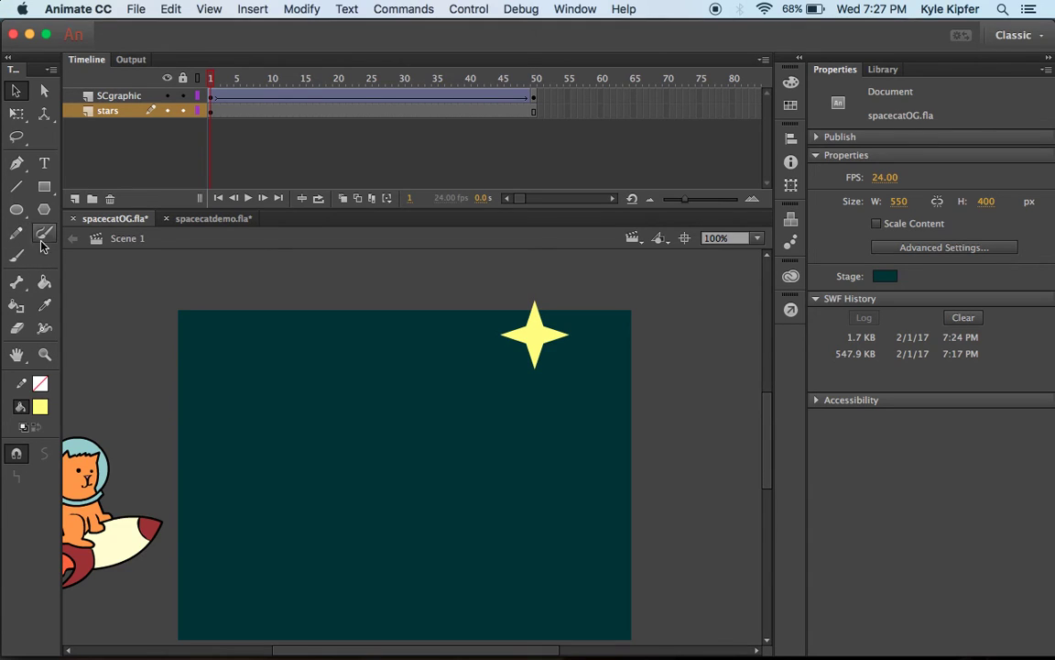
# Draw small four-point stars on the stage's left side and near its lower right
pyautogui.click(45, 210)
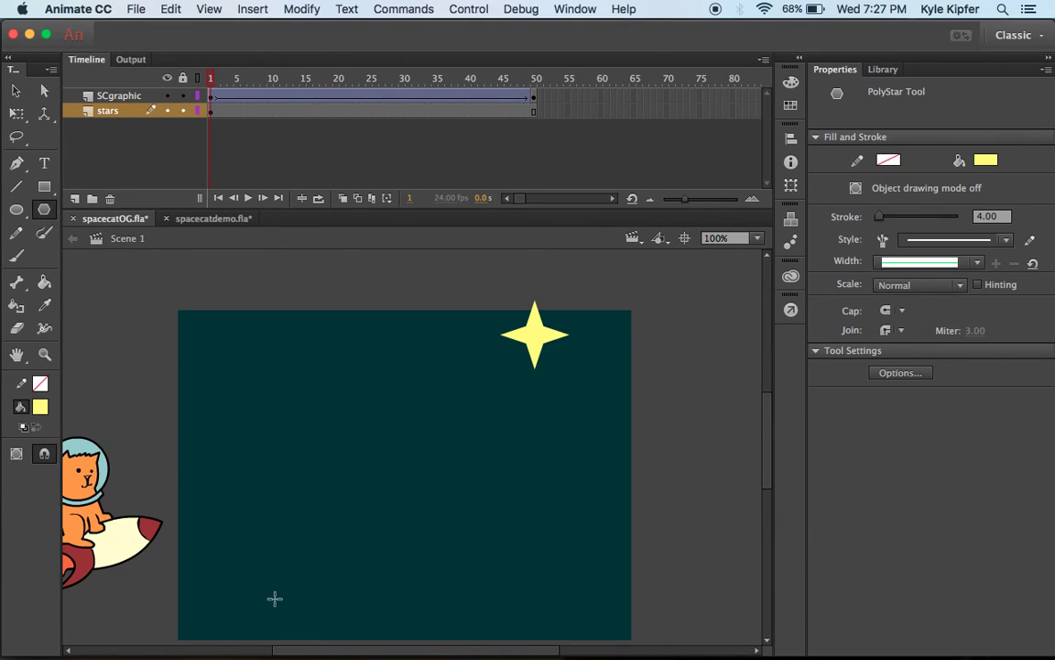
pyautogui.moveTo(261, 565)
pyautogui.mouseDown()
pyautogui.moveTo(312, 622)
pyautogui.moveTo(259, 624)
pyautogui.moveTo(258, 583)
pyautogui.mouseUp()
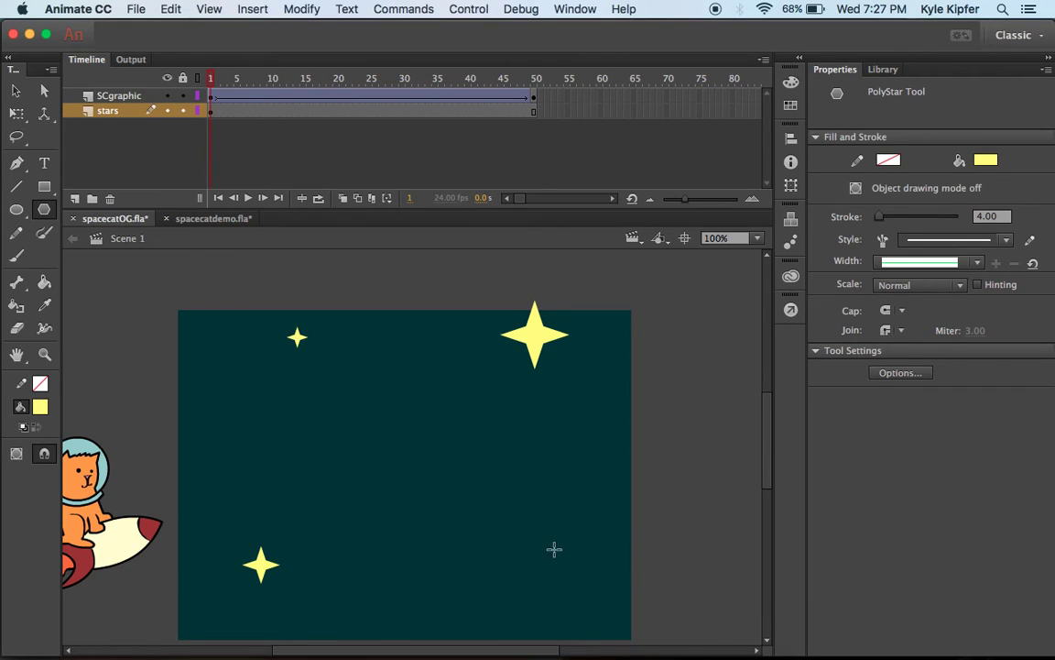
pyautogui.moveTo(547, 556)
pyautogui.mouseDown()
pyautogui.moveTo(599, 594)
pyautogui.moveTo(557, 609)
pyautogui.moveTo(540, 572)
pyautogui.mouseUp()
# Change the PolyStar star settings to 8 points
pyautogui.click(901, 371)
pyautogui.doubleClick(525, 152)
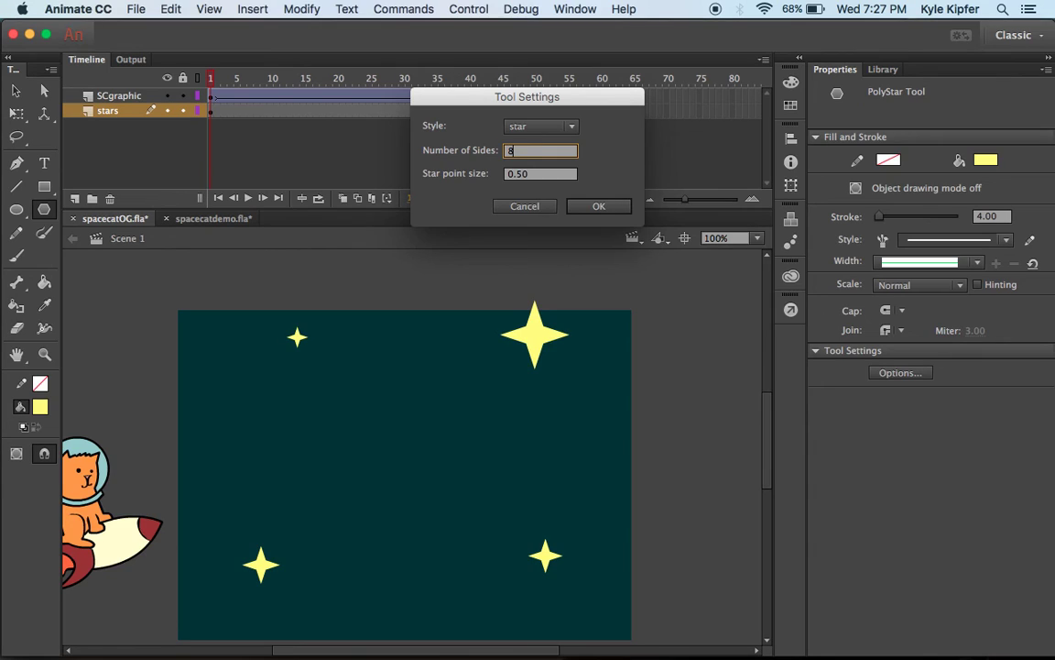
pyautogui.click(622, 207)
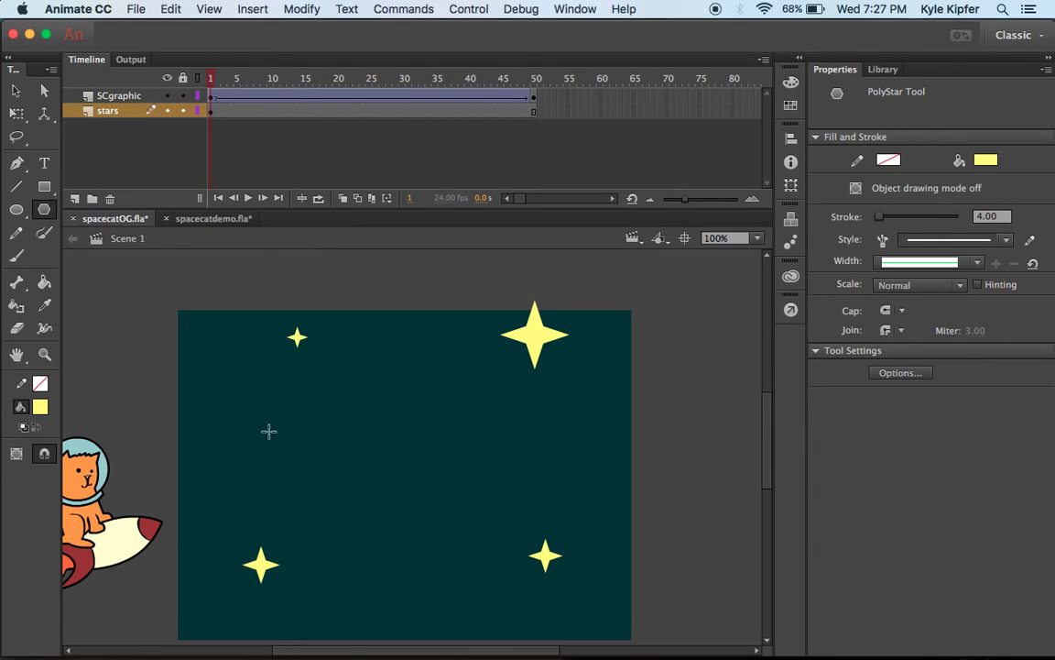
# Draw a large eight-point star past the left edge and two small ones near the bottom
pyautogui.moveTo(163, 354); pyautogui.dragTo(209, 399)
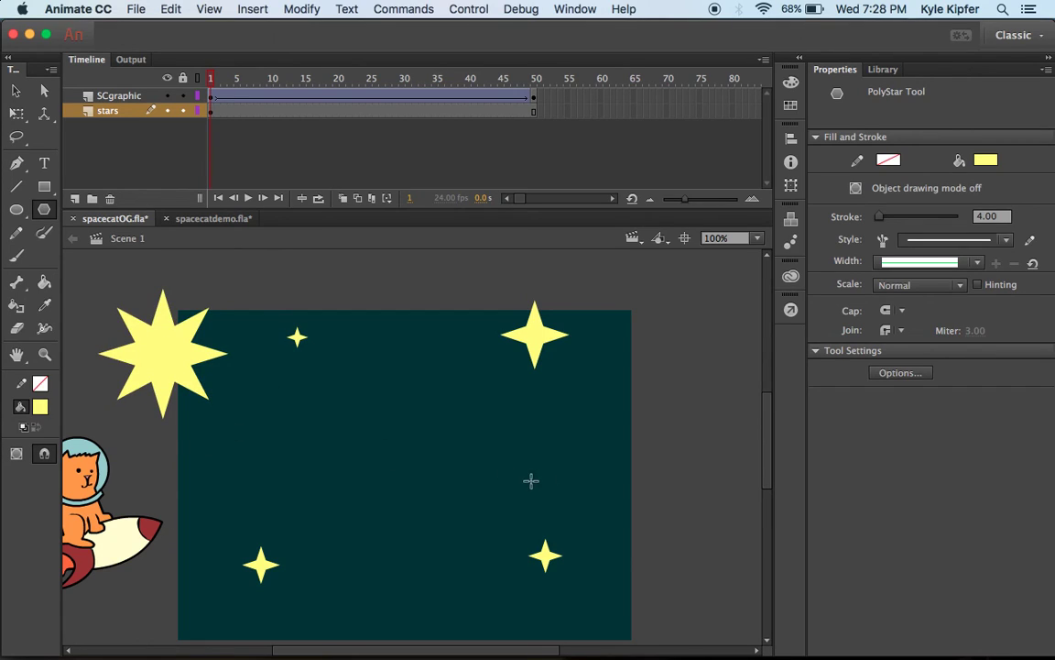
pyautogui.moveTo(613, 610)
pyautogui.mouseDown()
pyautogui.moveTo(633, 632)
pyautogui.moveTo(614, 623)
pyautogui.mouseUp()
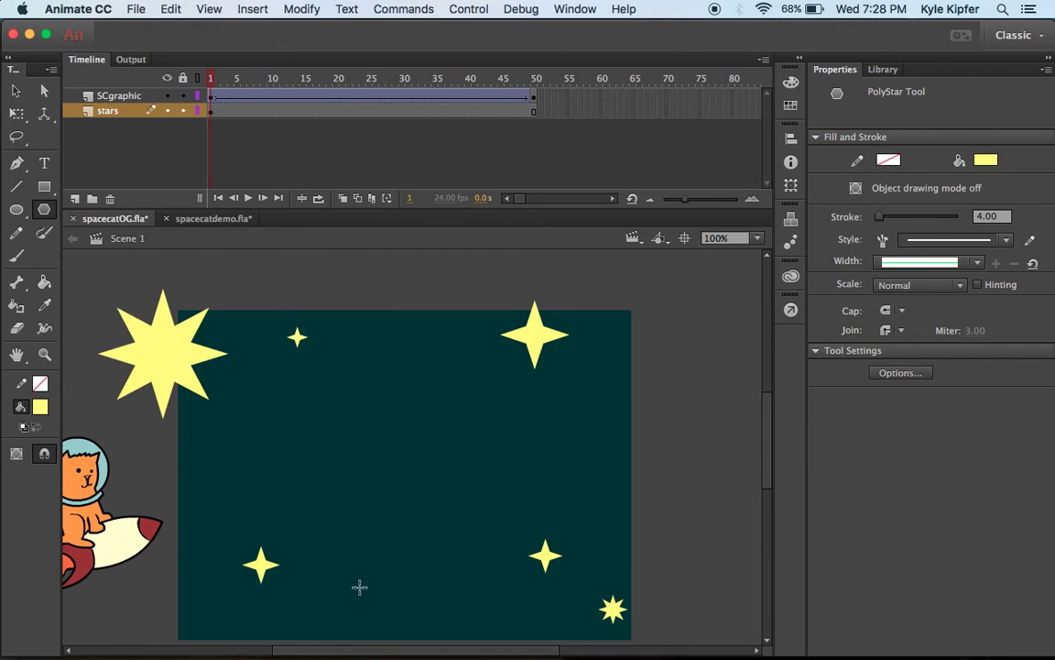
pyautogui.moveTo(358, 586); pyautogui.dragTo(368, 598)
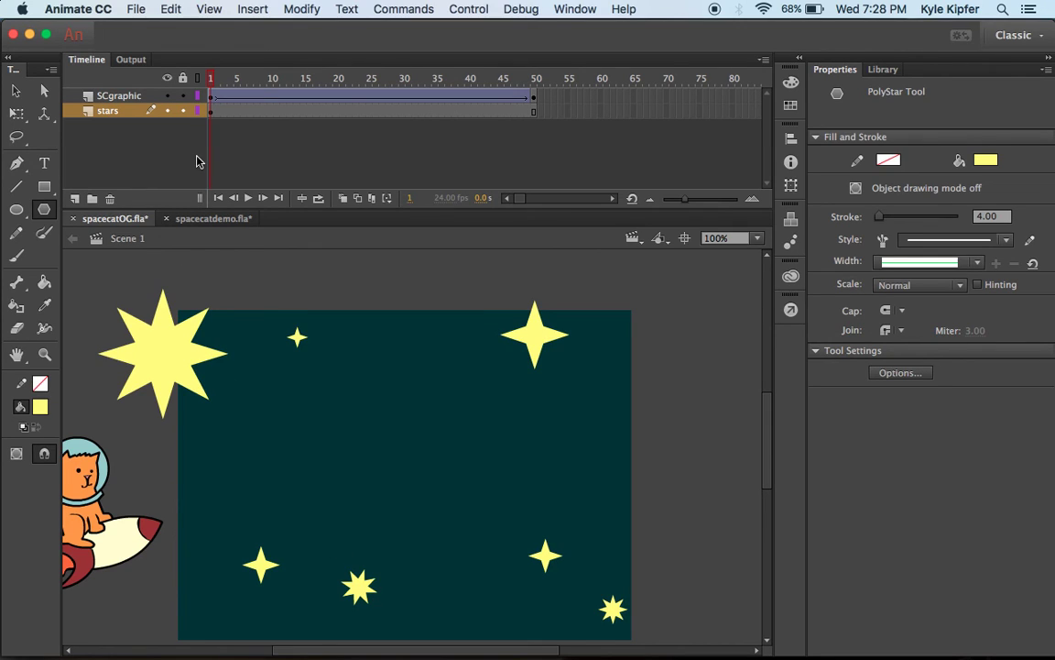
pyautogui.press('super+Return')
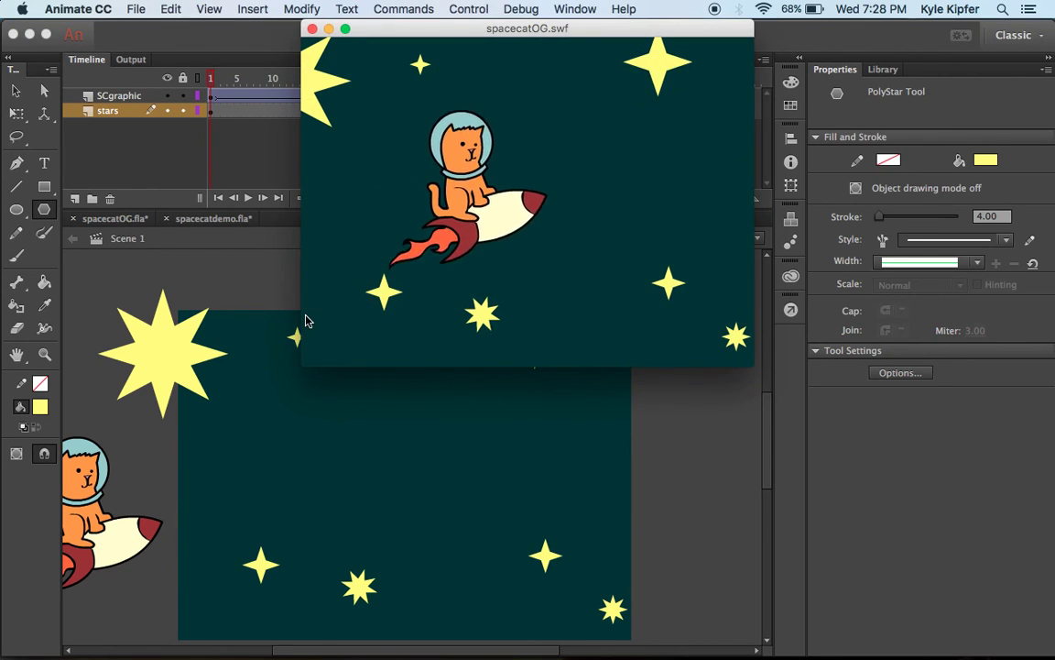